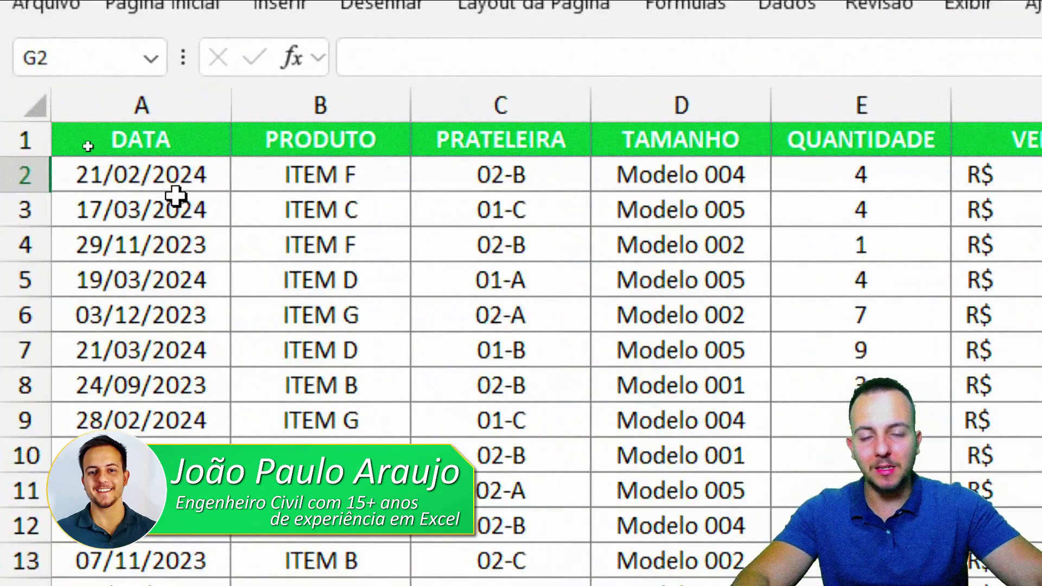
- Review the ANÁLISES columns DATA, PRODUTO, PRATELEIRA, TAMANHO, QUANTIDADE, VENDA UNIT and CUSTO UNIT
left_click(191, 108)
left_click(353, 125)
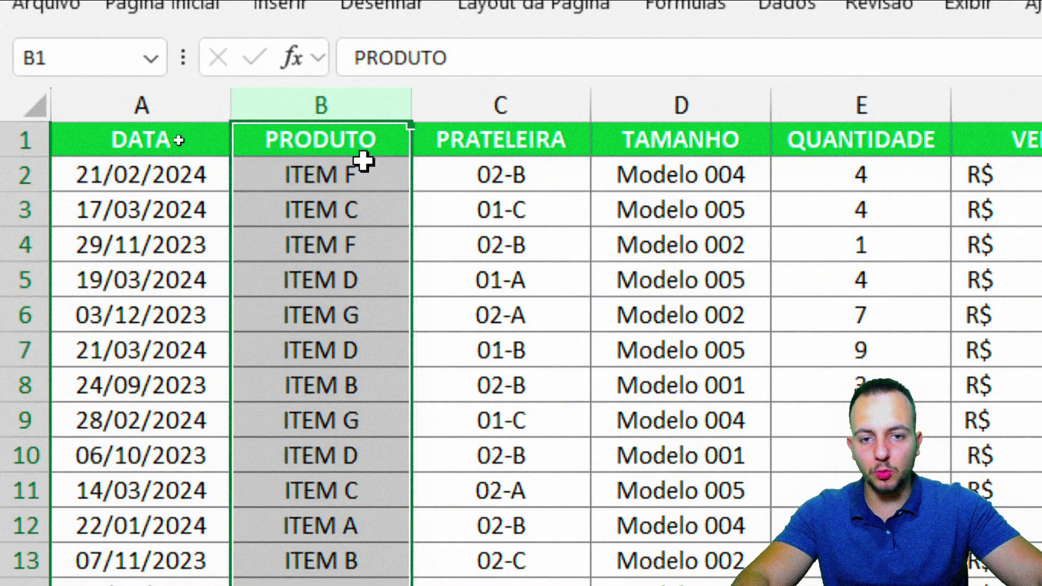
left_click(512, 155)
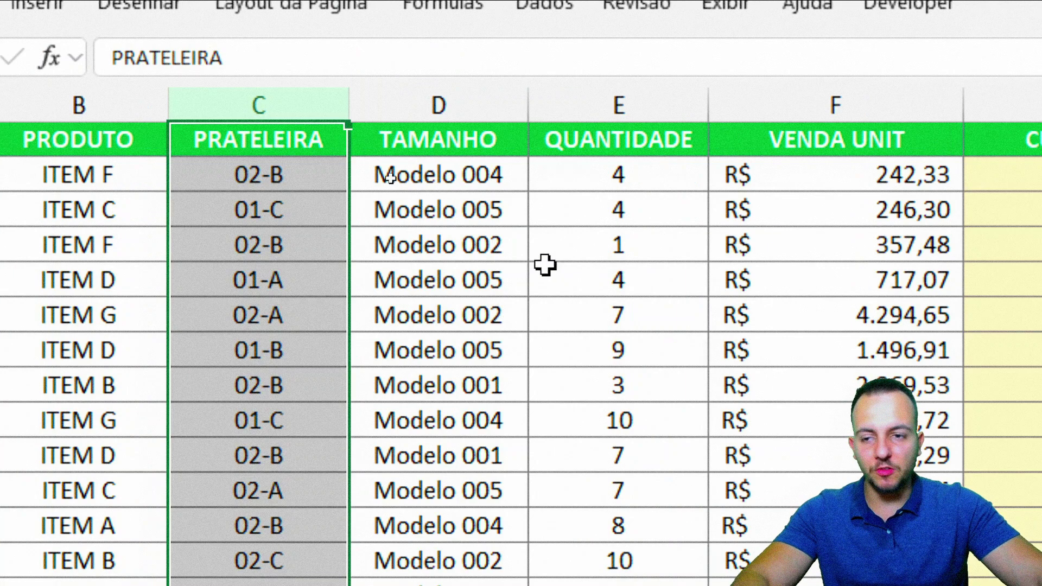
left_click(496, 105)
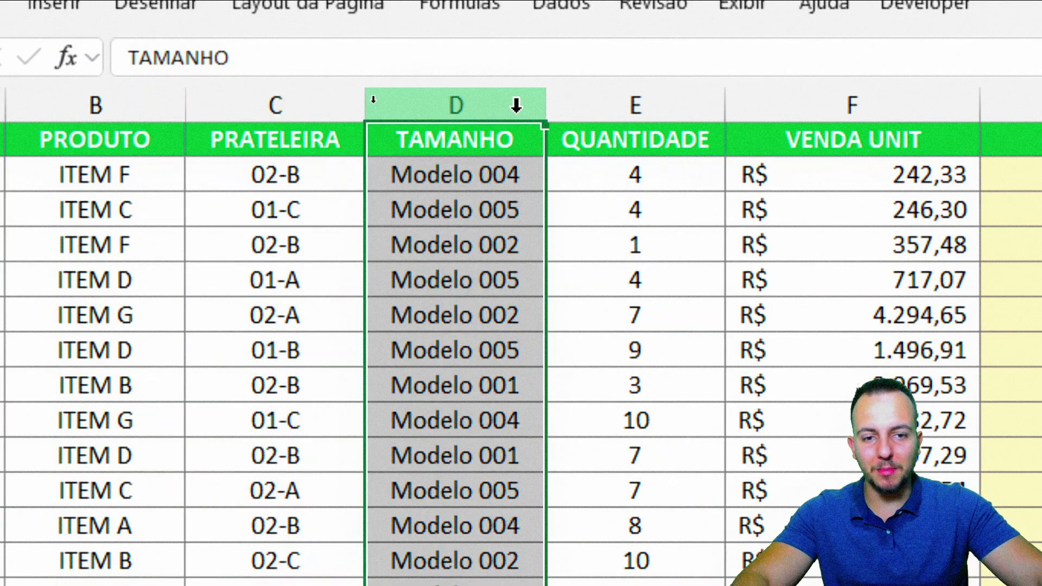
left_click(646, 105)
left_click(944, 105)
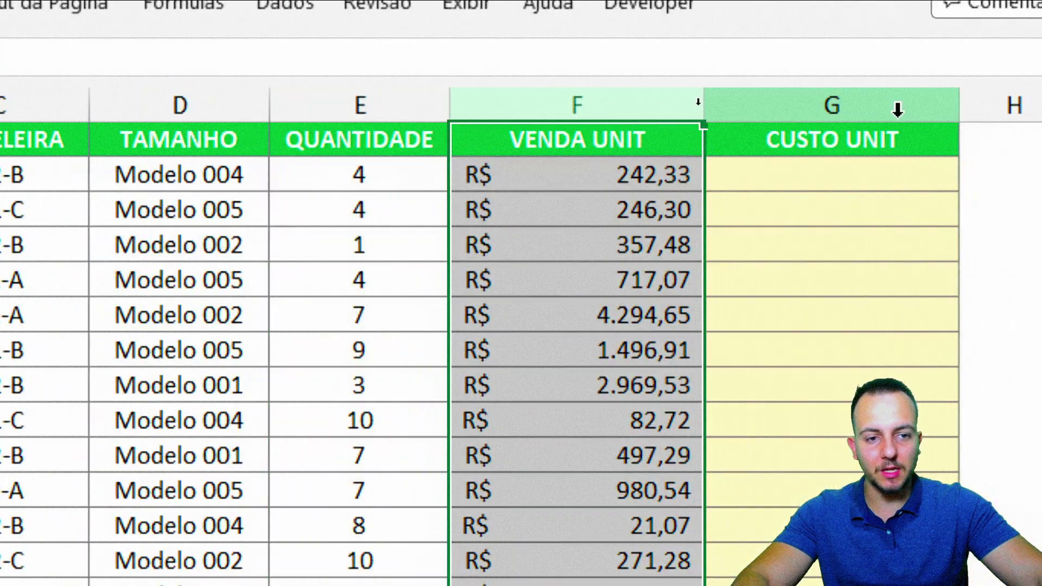
left_click(898, 110)
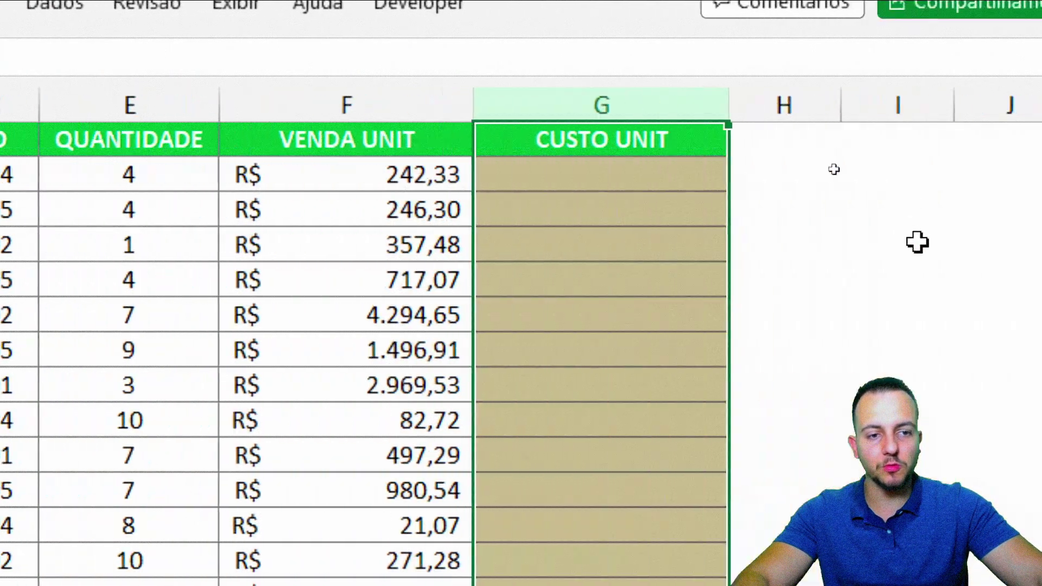
- Mark the empty CUSTO UNIT cells to fill and go to the first one
left_click_drag(468, 145, 435, 315)
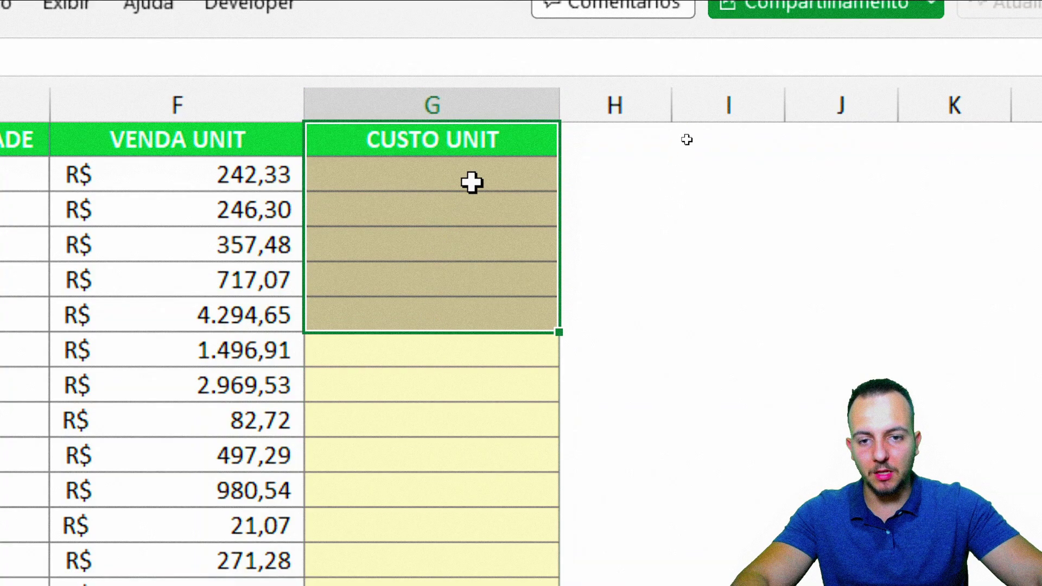
left_click_drag(472, 181, 448, 334)
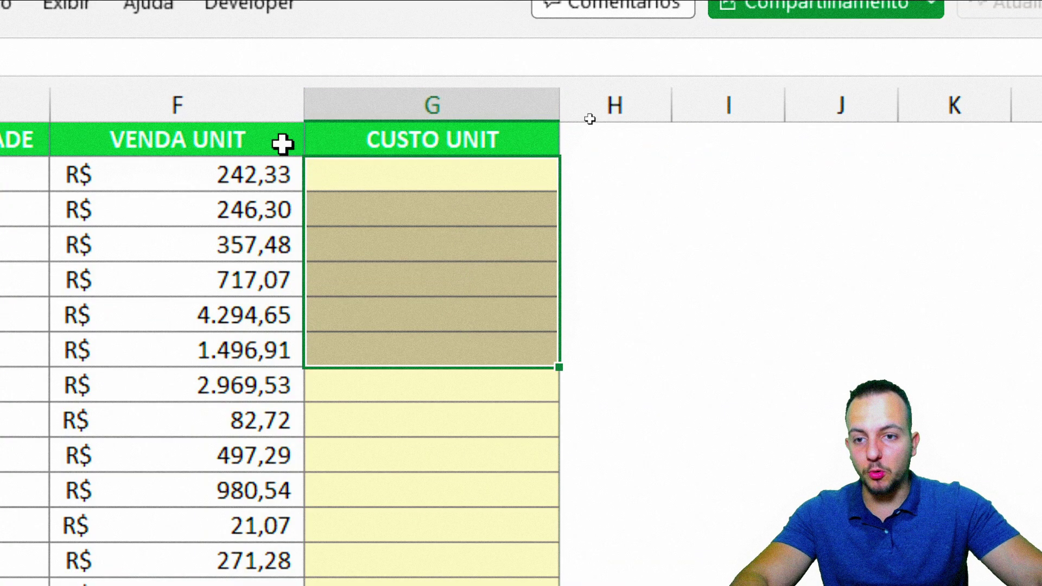
left_click(242, 104)
left_click(386, 104)
left_click(427, 182)
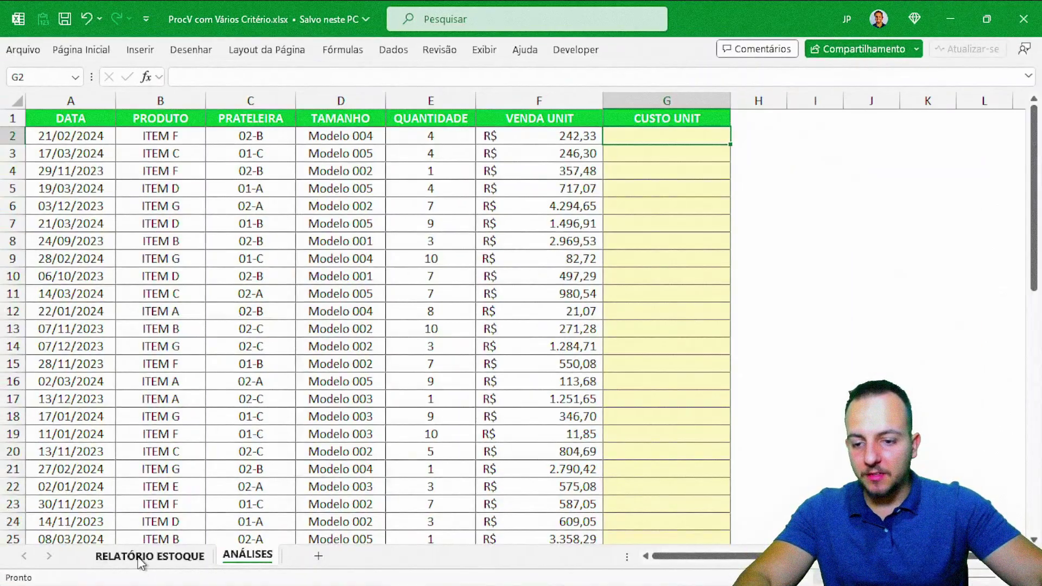
- Switch to the RELATÓRIO ESTOQUE stock report and scroll through its rows
left_click(142, 557)
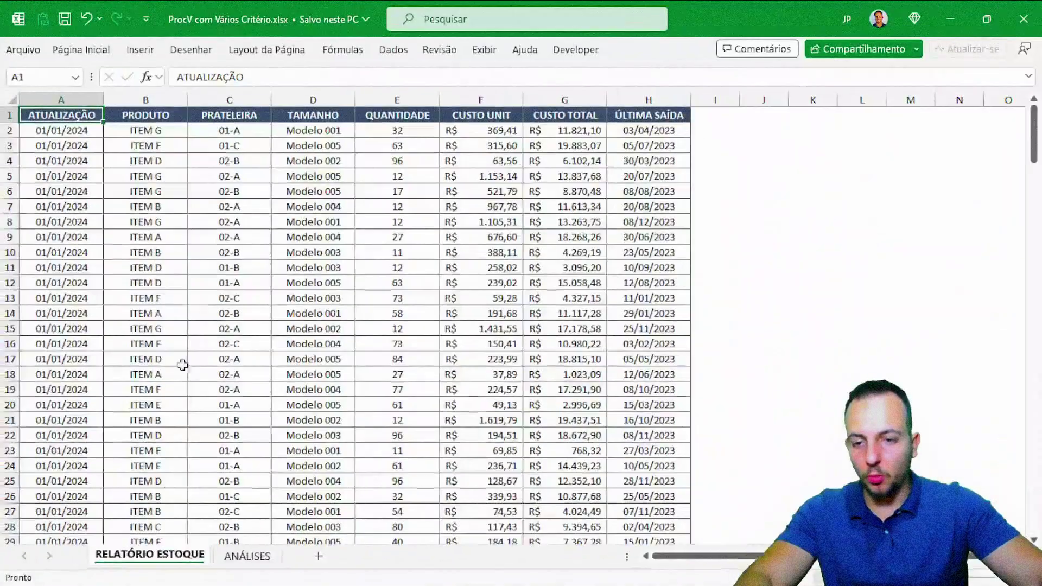
scroll(140, 233, "down", 10)
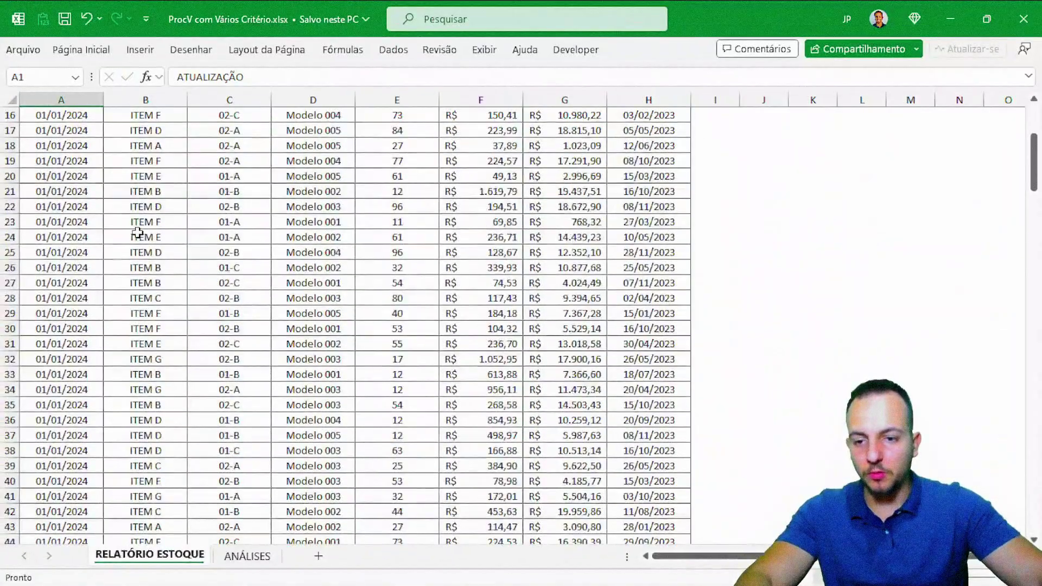
scroll(138, 233, "down", 4)
scroll(137, 232, "down", 11)
scroll(137, 232, "down", 10)
scroll(137, 232, "up", 3)
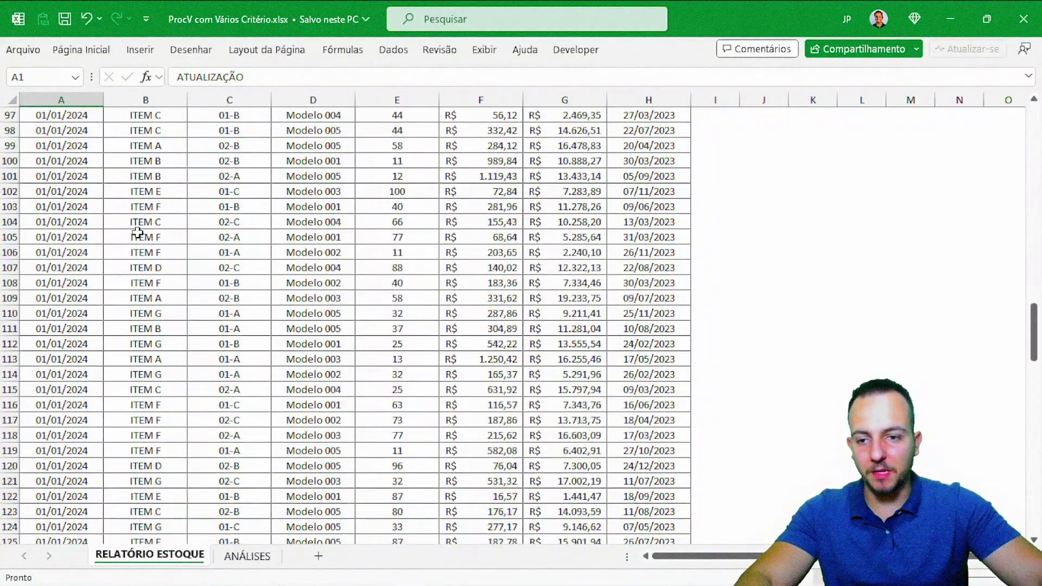
scroll(137, 232, "up", 18)
scroll(138, 232, "up", 8)
scroll(137, 232, "up", 6)
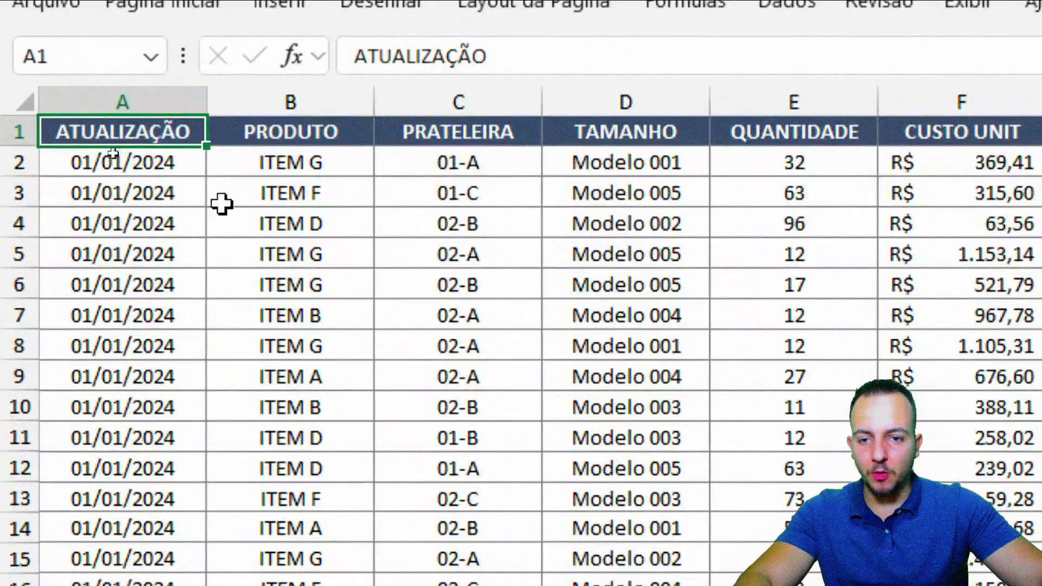
- Select the ITEM F row 3 for comparison, then return to A1 and the ANÁLISES sheet
left_click(336, 198)
key("shift+space")
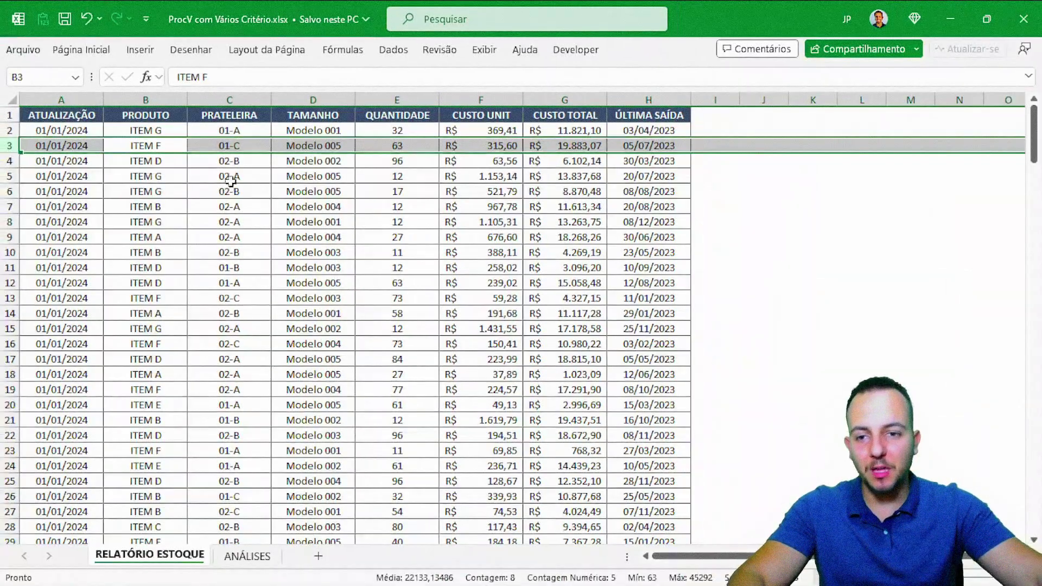
left_click(73, 112)
left_click(247, 557)
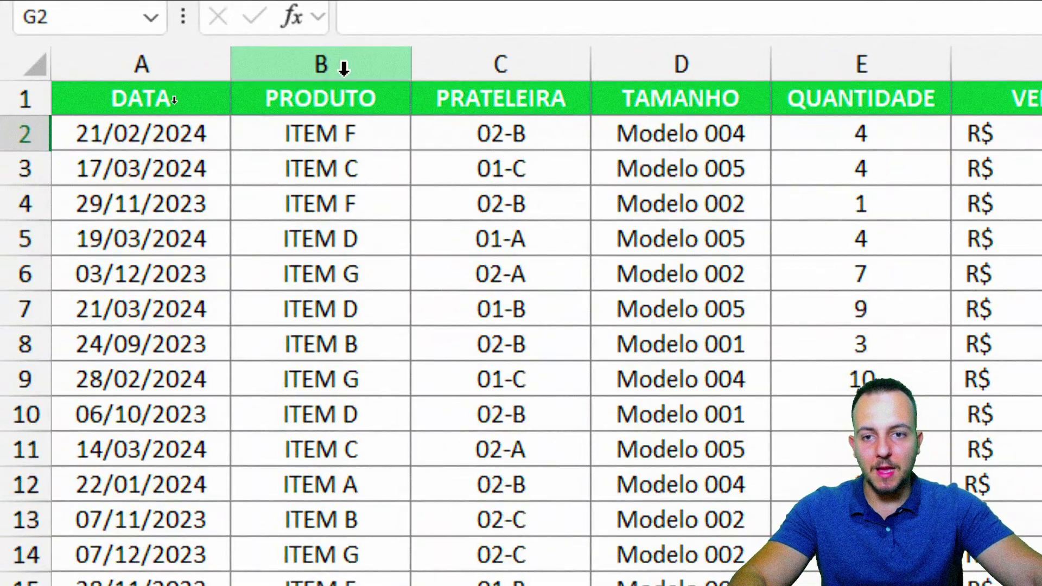
left_click(350, 65)
left_click(500, 65)
left_click(630, 65)
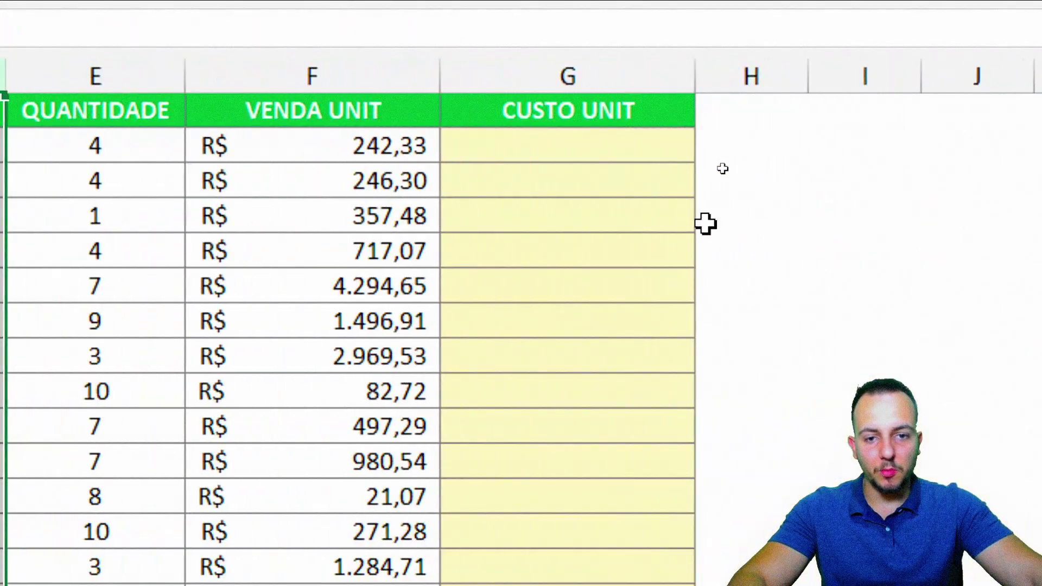
left_click(588, 156)
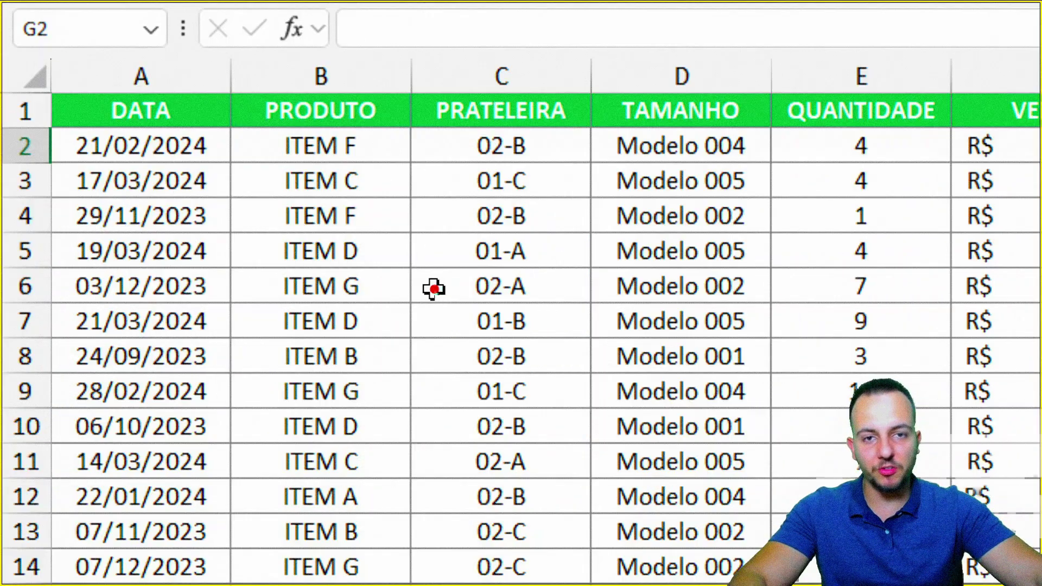
left_click_drag(269, 121, 369, 171)
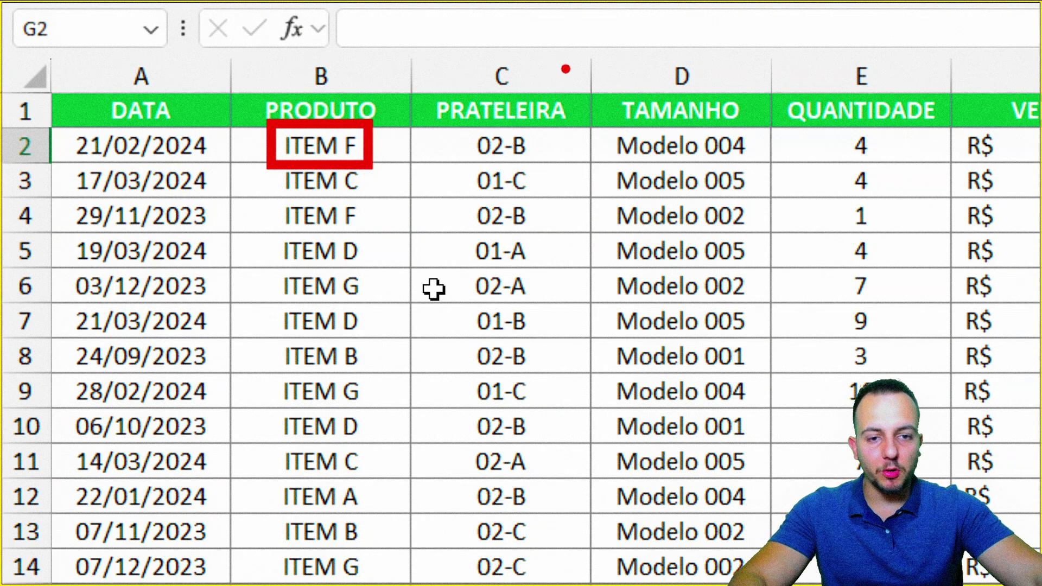
left_click_drag(604, 116, 761, 164)
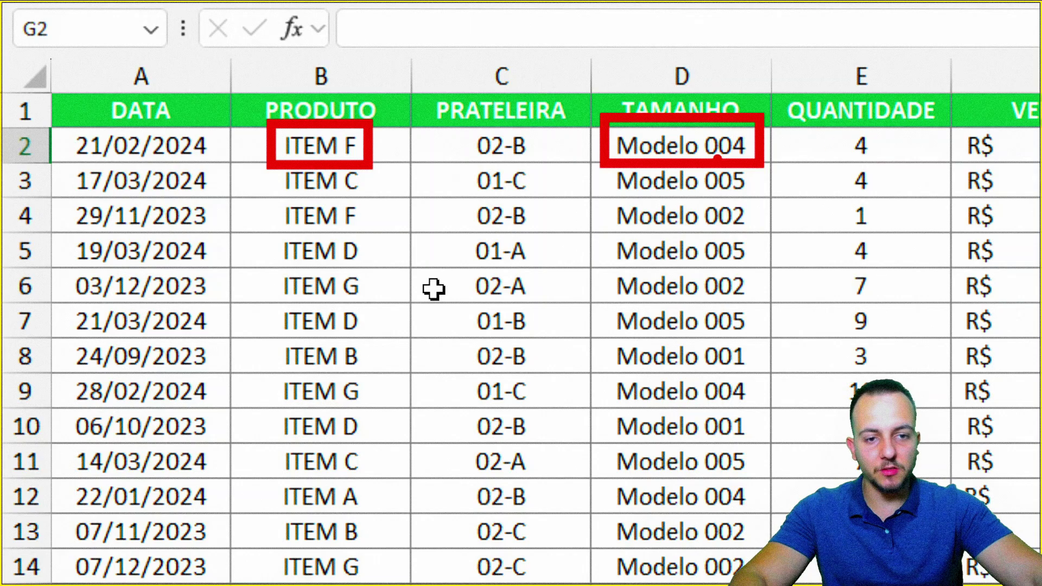
left_click_drag(384, 142, 583, 142)
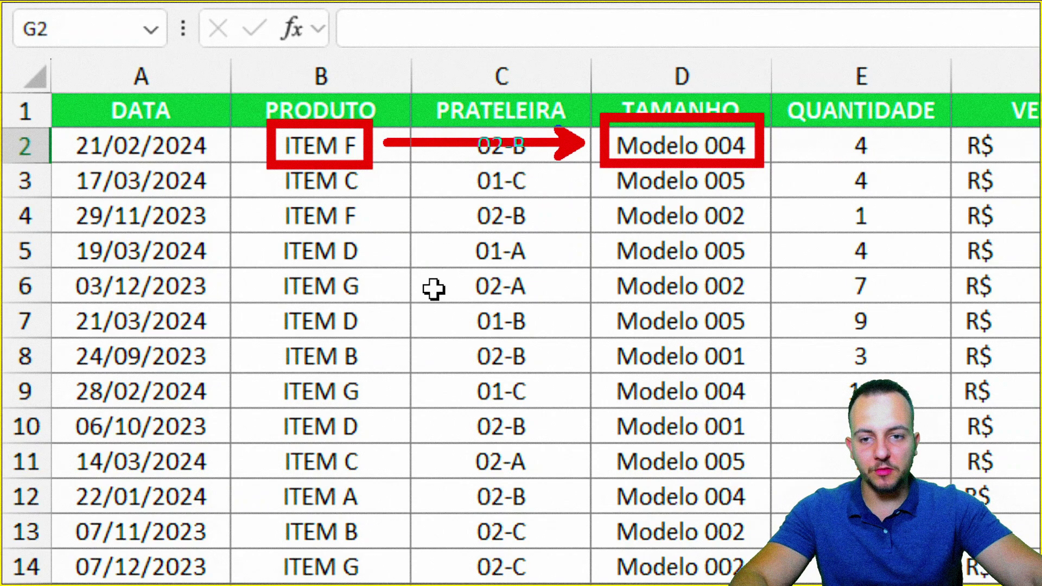
key("ctrl+z")
left_click_drag(456, 116, 565, 167)
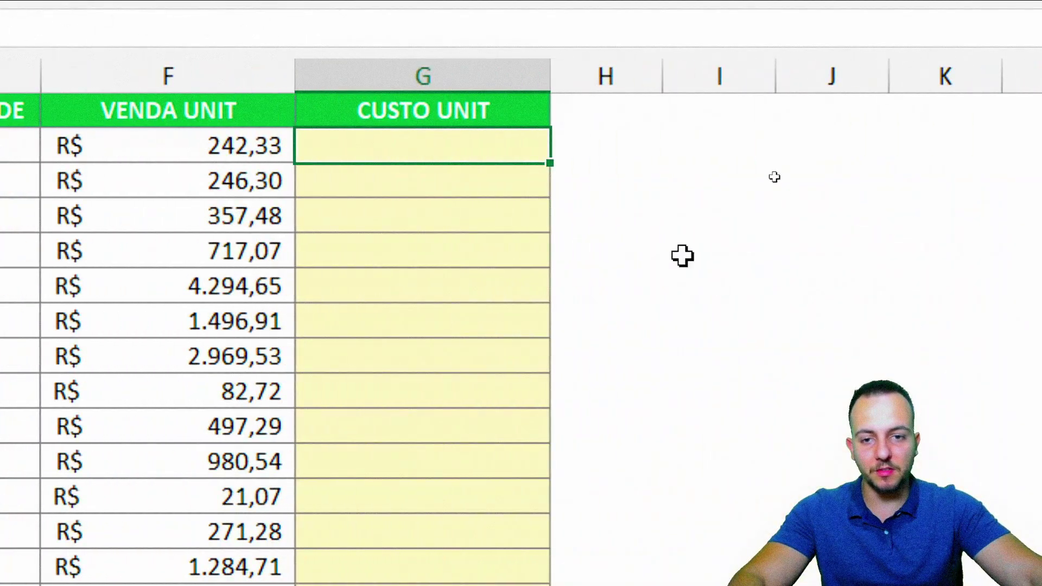
- Enter =B2&C2&D2 in G2 to build the combined key ITEM F02-BModelo
type("=")
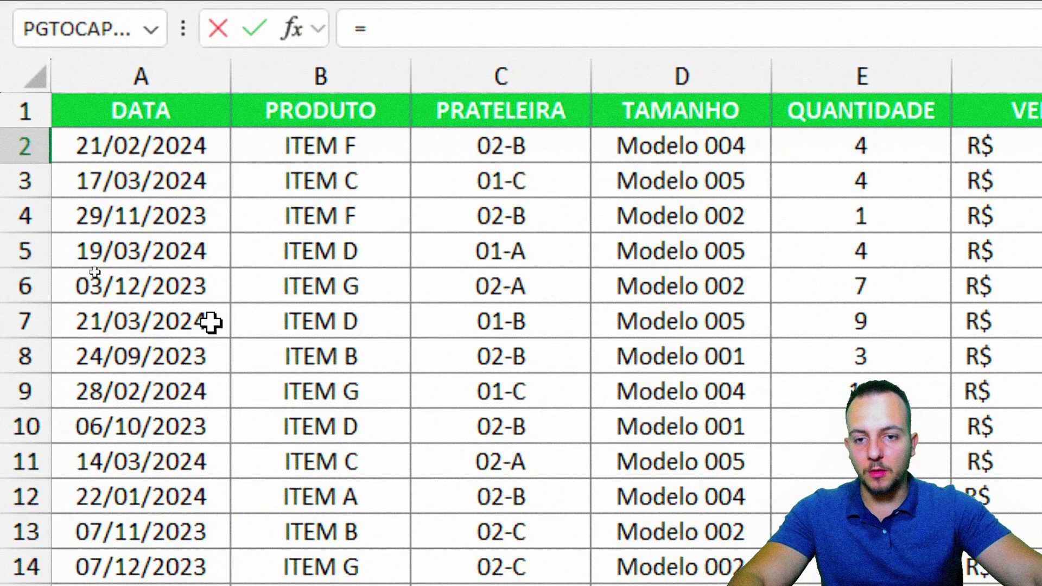
left_click(363, 139)
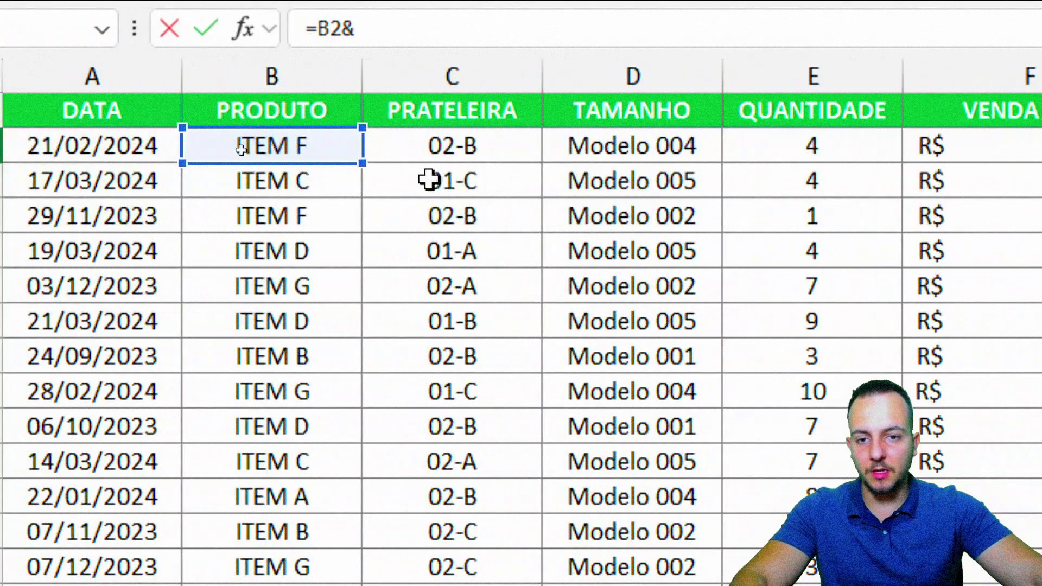
left_click(460, 156)
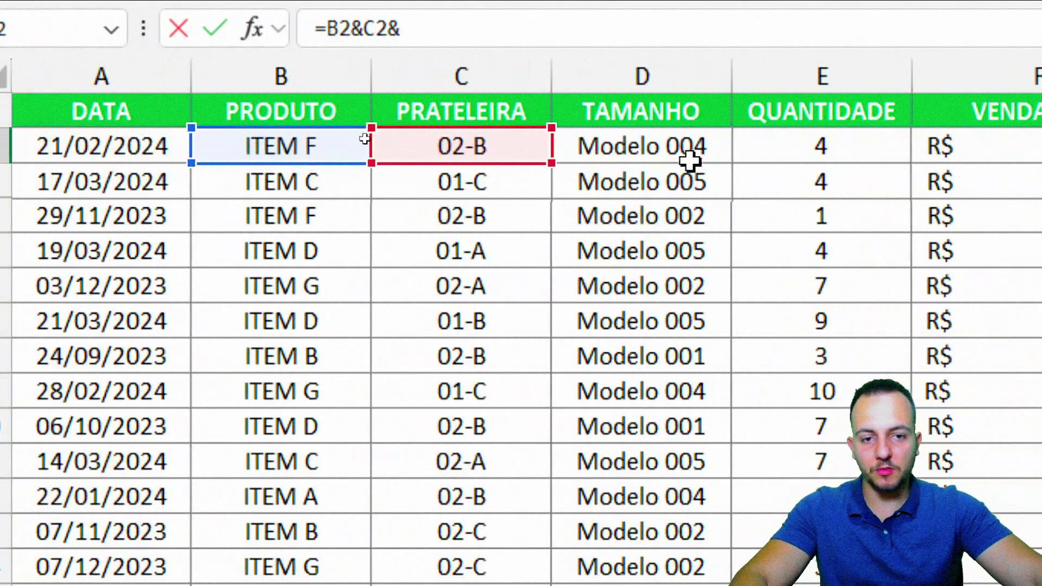
left_click(689, 157)
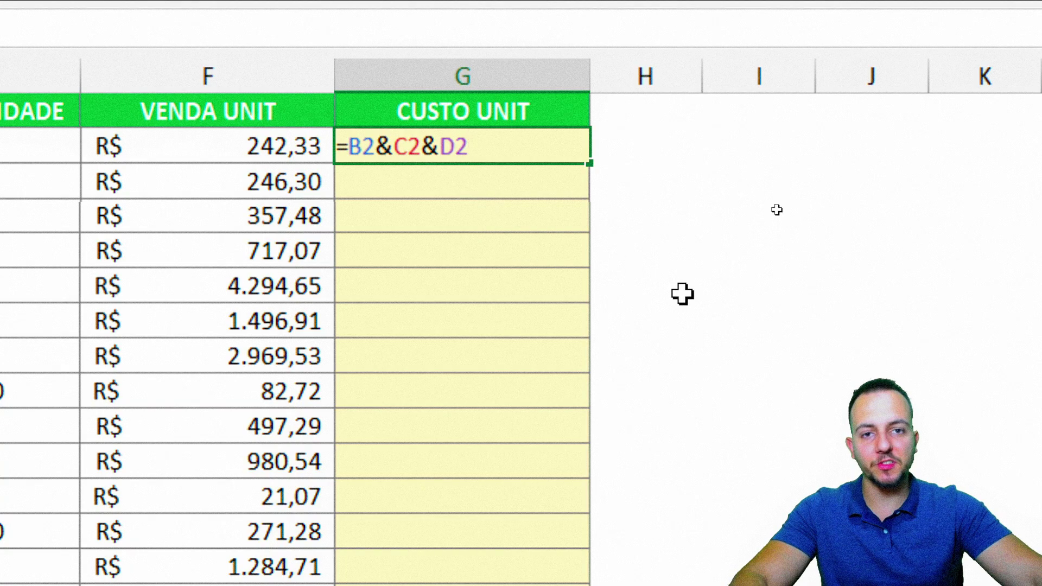
key("Return")
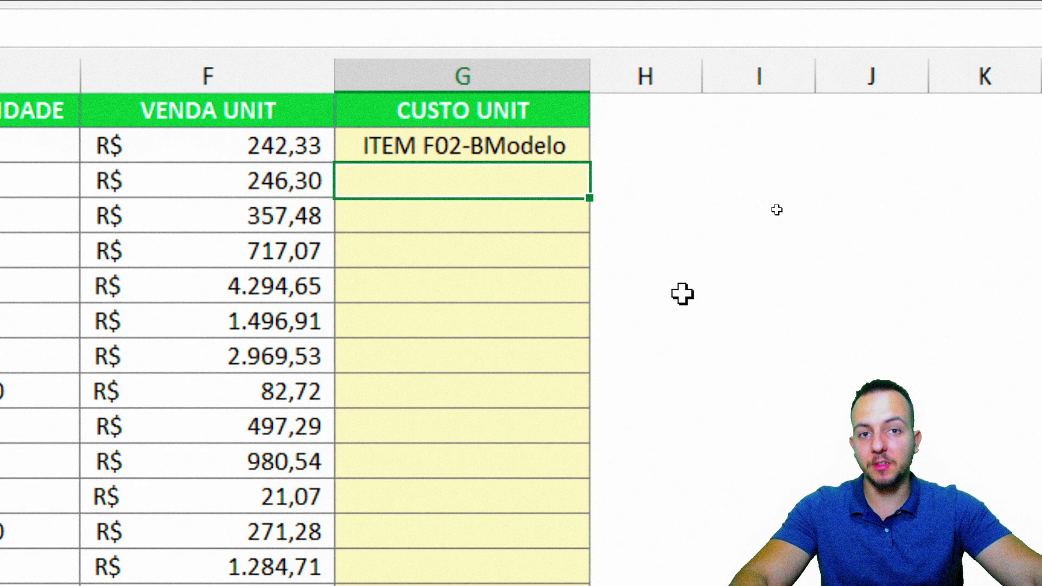
left_click(406, 174)
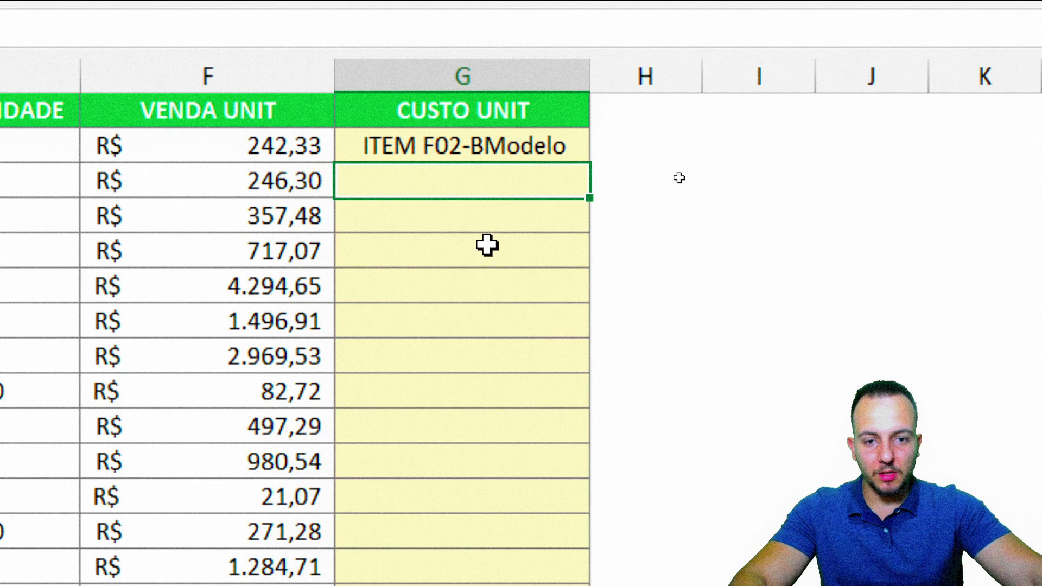
- Widen column G to show the full key ITEM F02-BModelo 004, then go to RELATÓRIO ESTOQUE
left_click(542, 144)
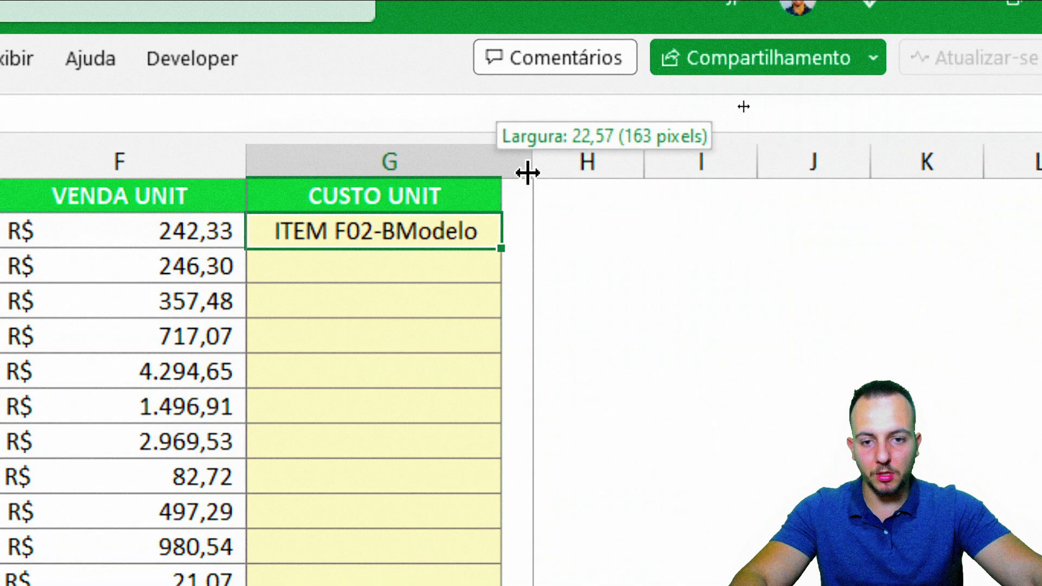
left_click_drag(496, 173, 531, 171)
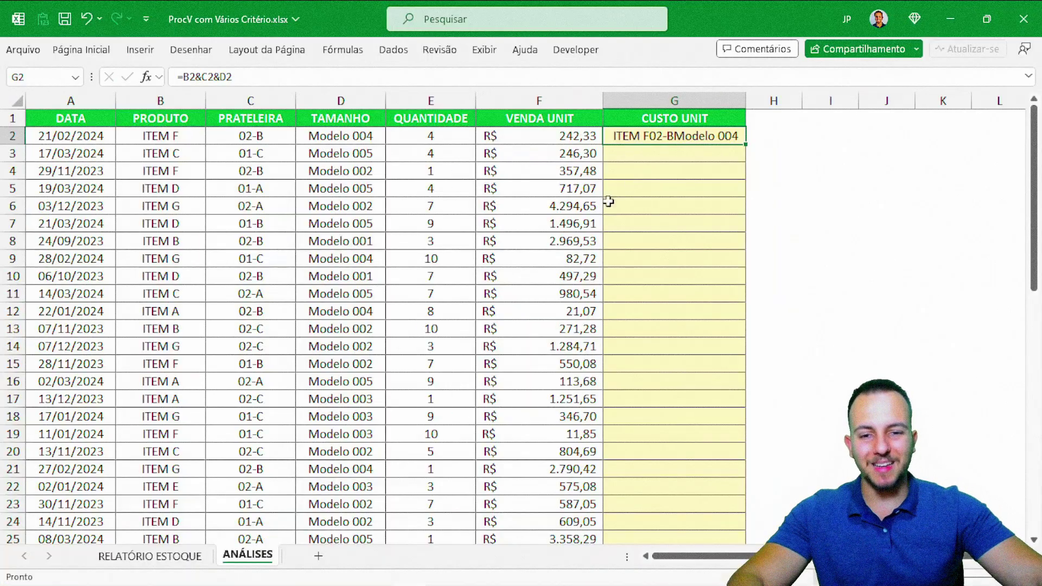
left_click(156, 556)
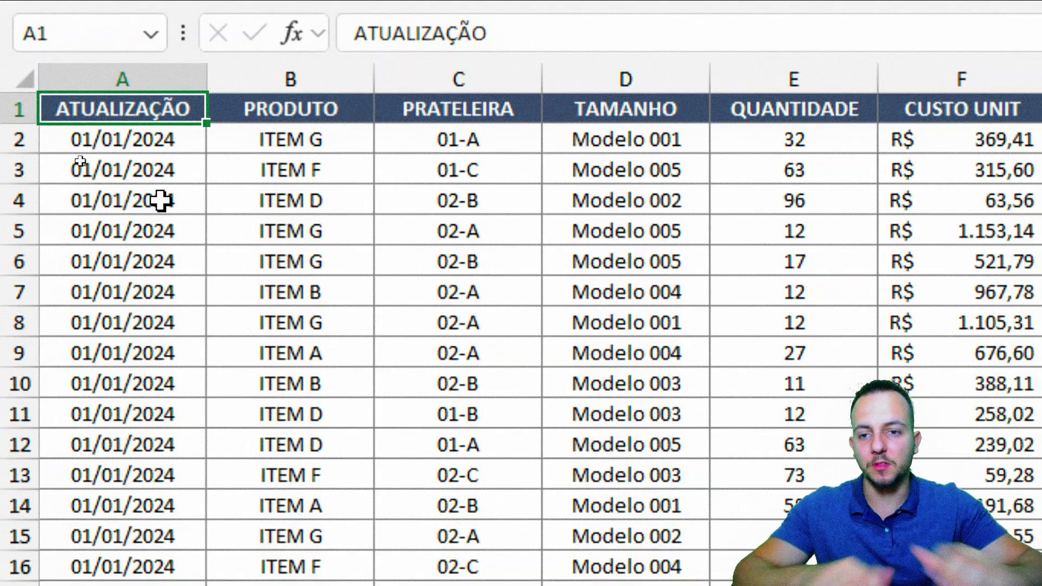
- Insert a new empty column A before ATUALIZAÇÃO in RELATÓRIO ESTOQUE and widen it
scroll(310, 229, "right", 5)
left_click_drag(510, 78, 845, 76)
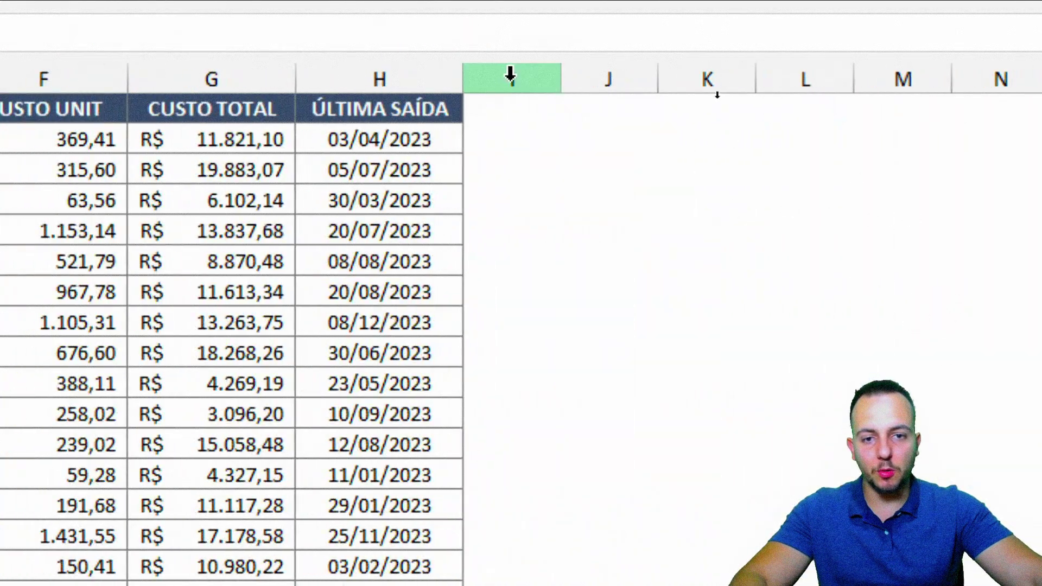
scroll(679, 158, "left", 5)
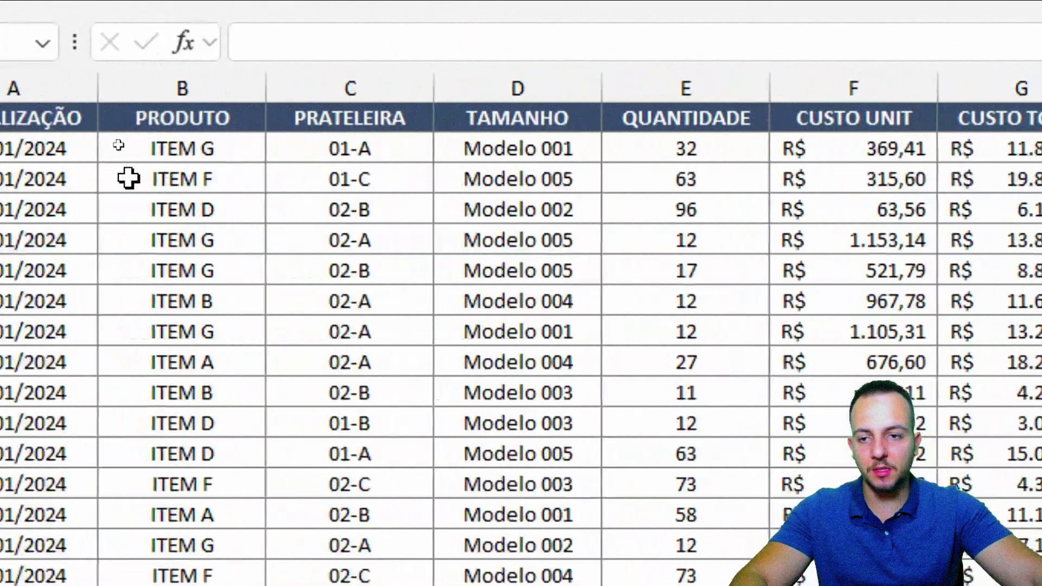
left_click(121, 85)
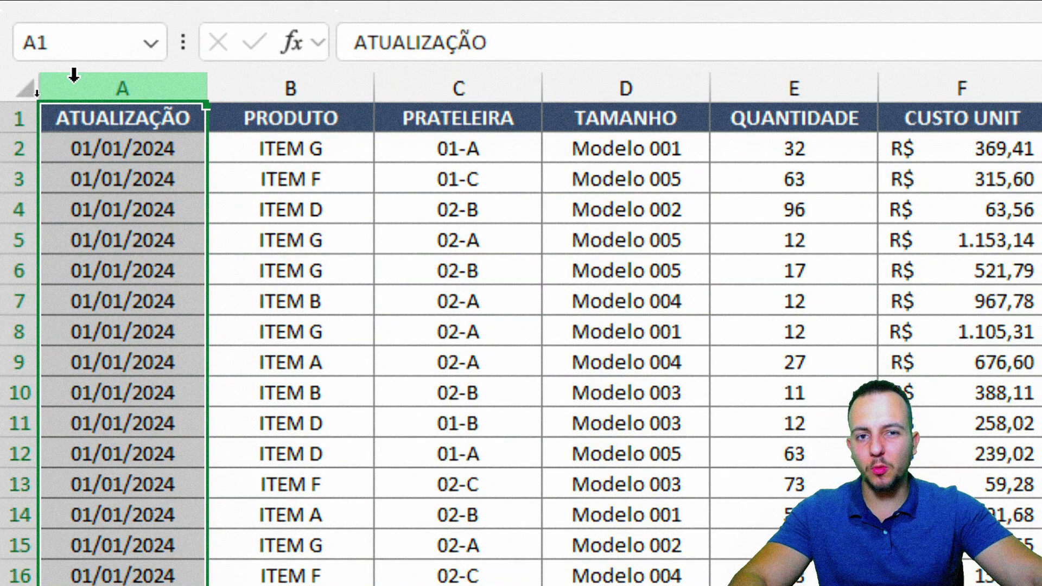
right_click(73, 79)
left_click(202, 381)
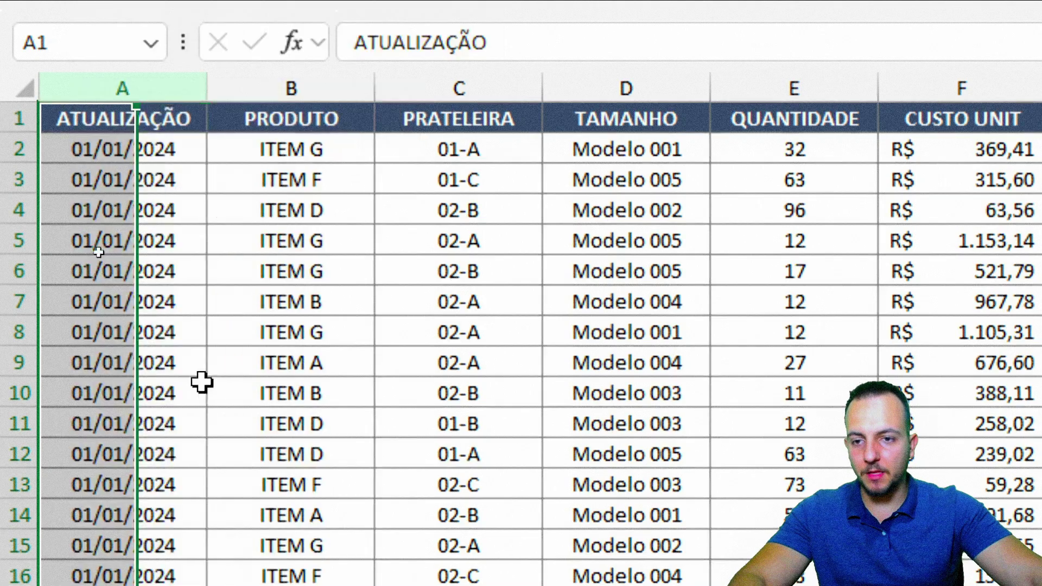
left_click(100, 151)
left_click_drag(137, 88, 293, 88)
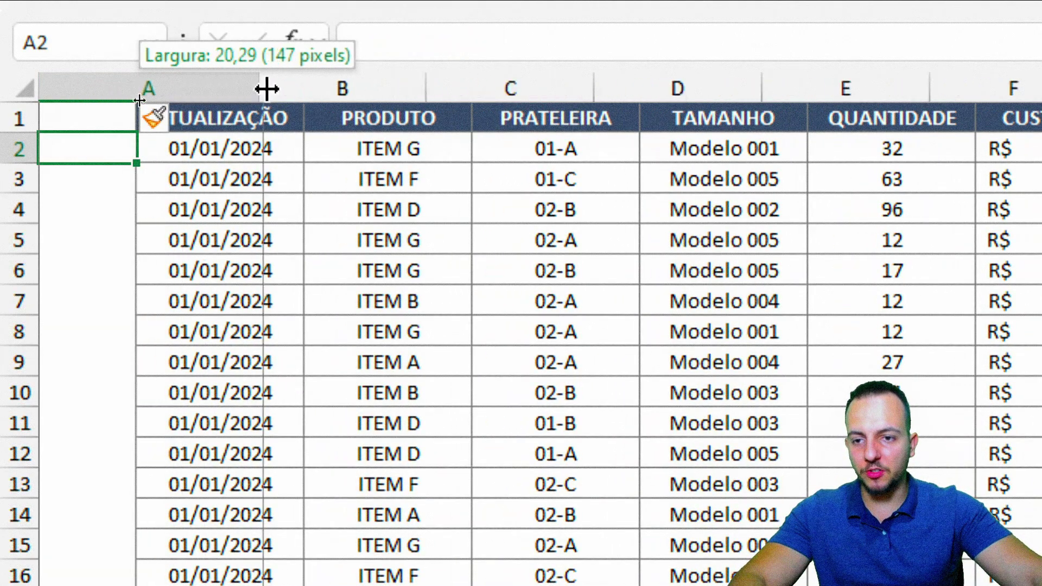
- Enter =C2&D2&E2 in A2 so it shows the key ITEM G01-AModelo 001
type("=")
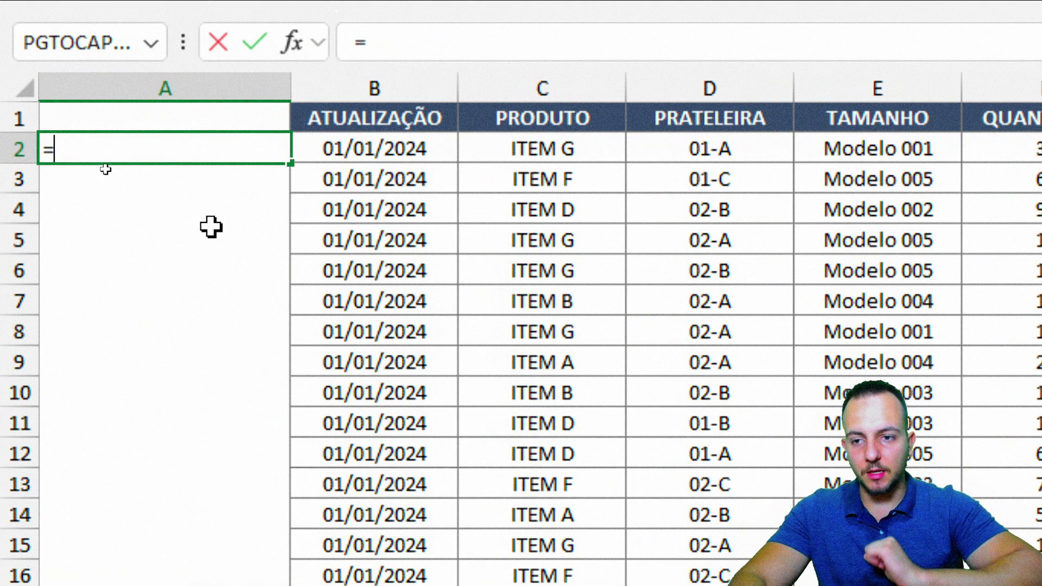
left_click(598, 158)
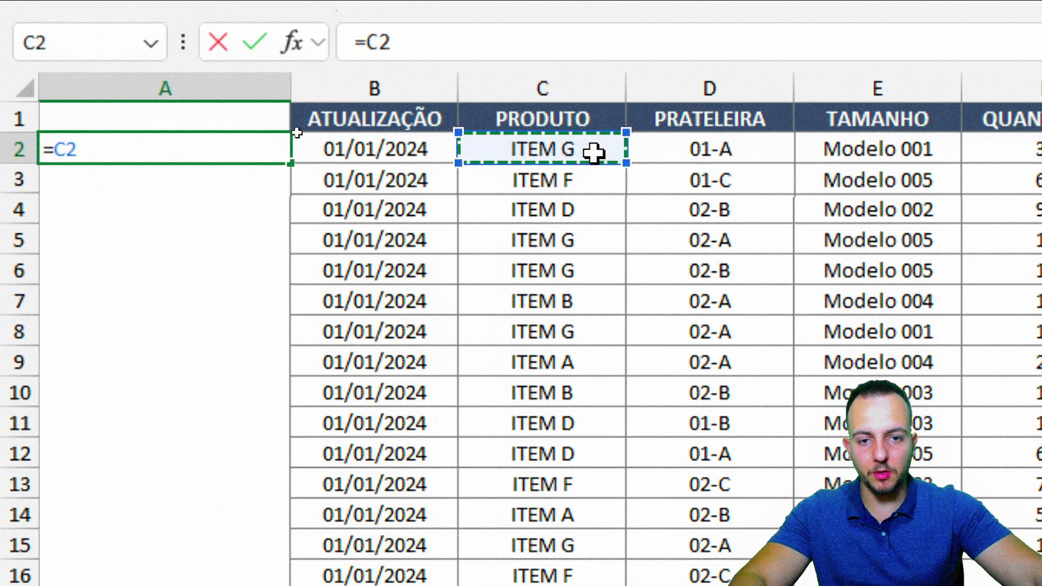
type("&")
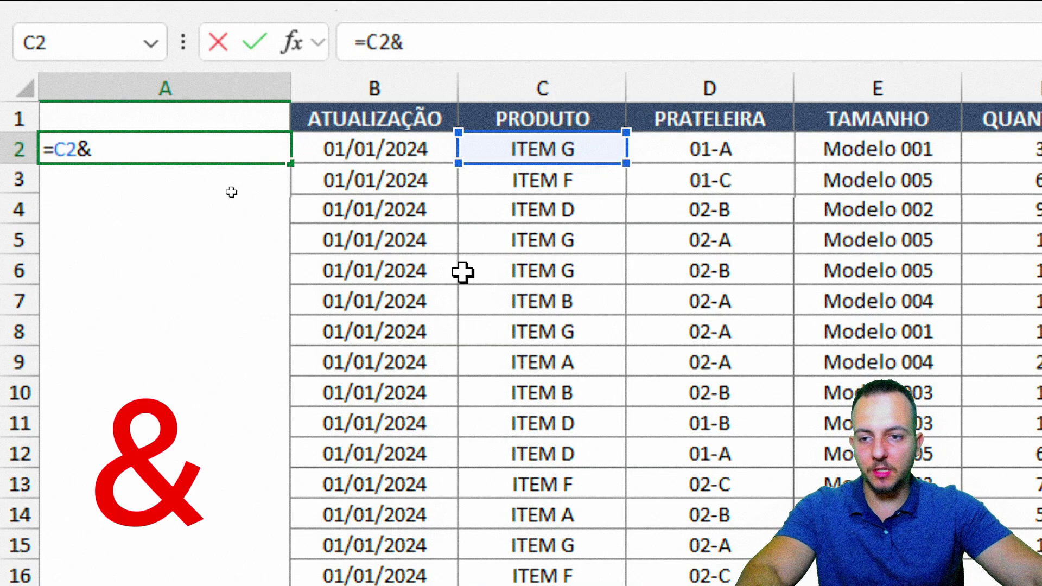
left_click(688, 149)
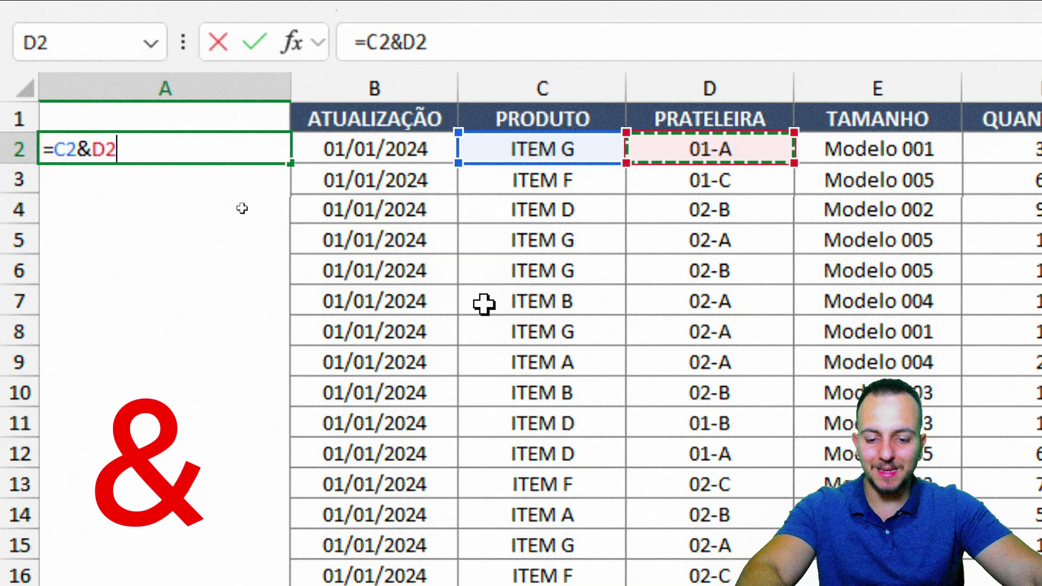
type("&")
left_click(886, 152)
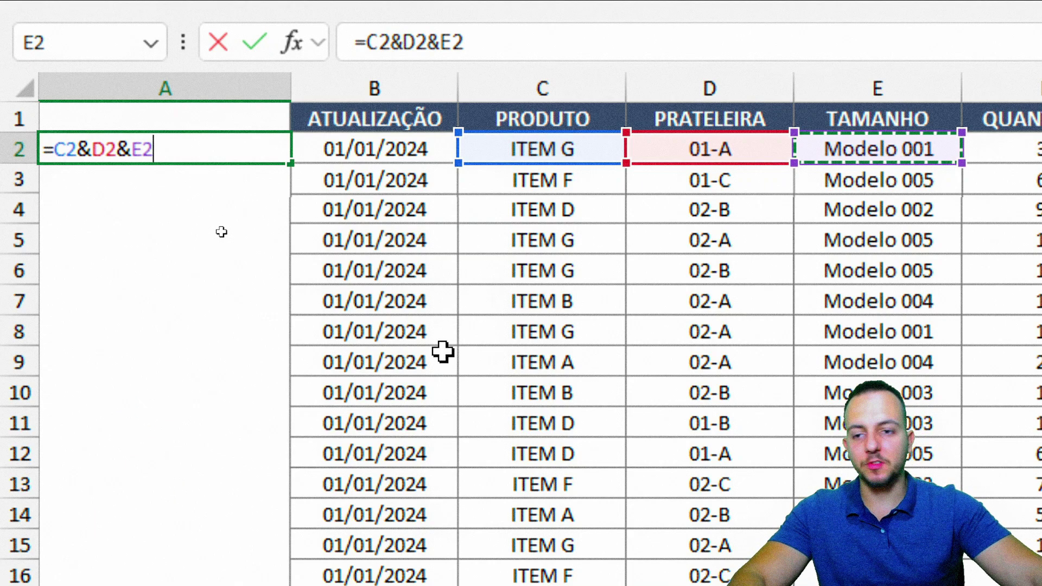
key("Return")
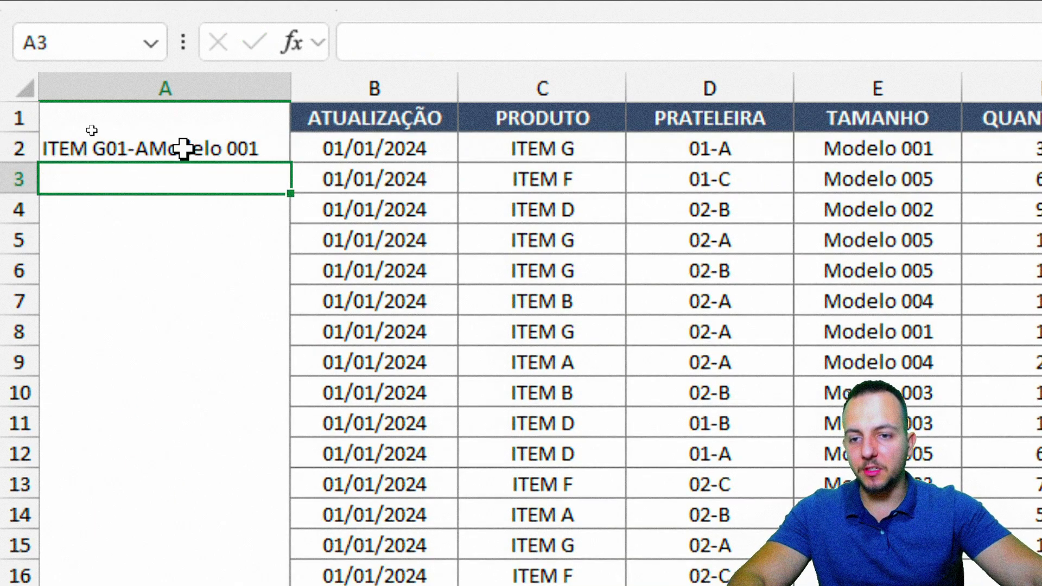
left_click(183, 148)
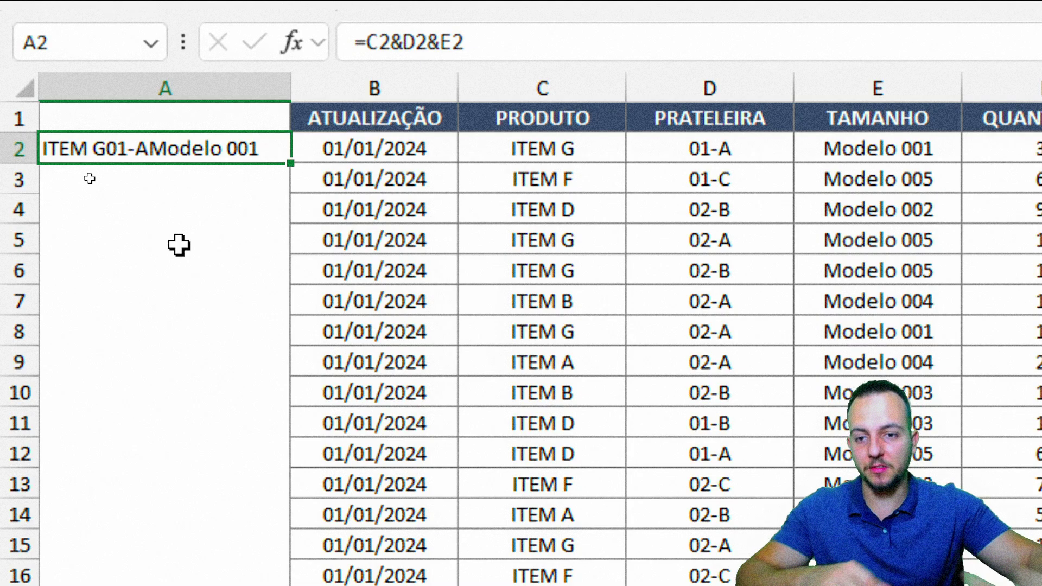
- Fill the A2 key formula down all of column A, check it, then return to ANÁLISES
left_click_drag(286, 162, 290, 293)
double_click(291, 286)
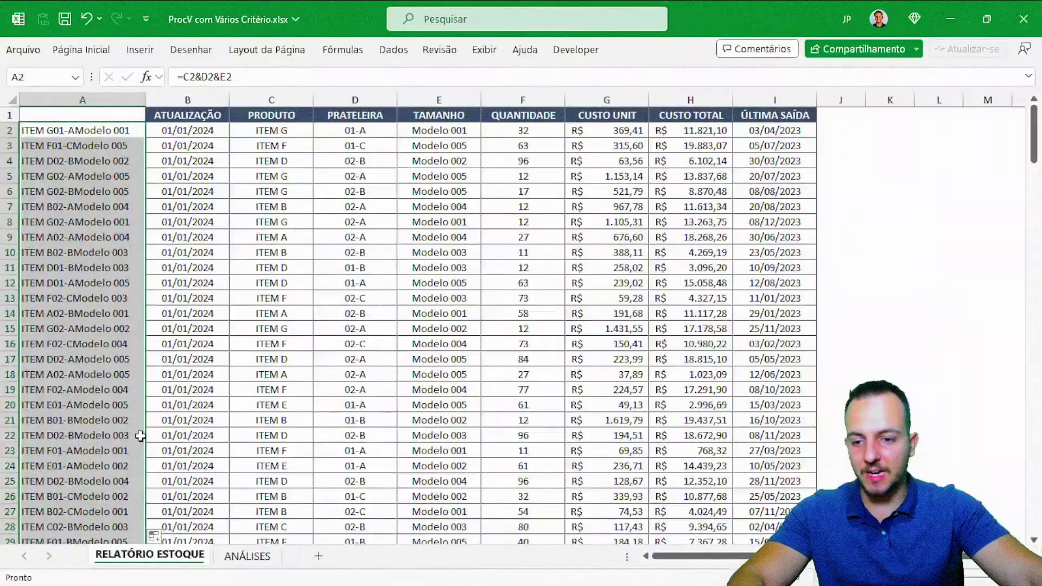
scroll(140, 436, "down", 5)
scroll(140, 436, "down", 10)
scroll(140, 430, "up", 3)
scroll(141, 417, "up", 13)
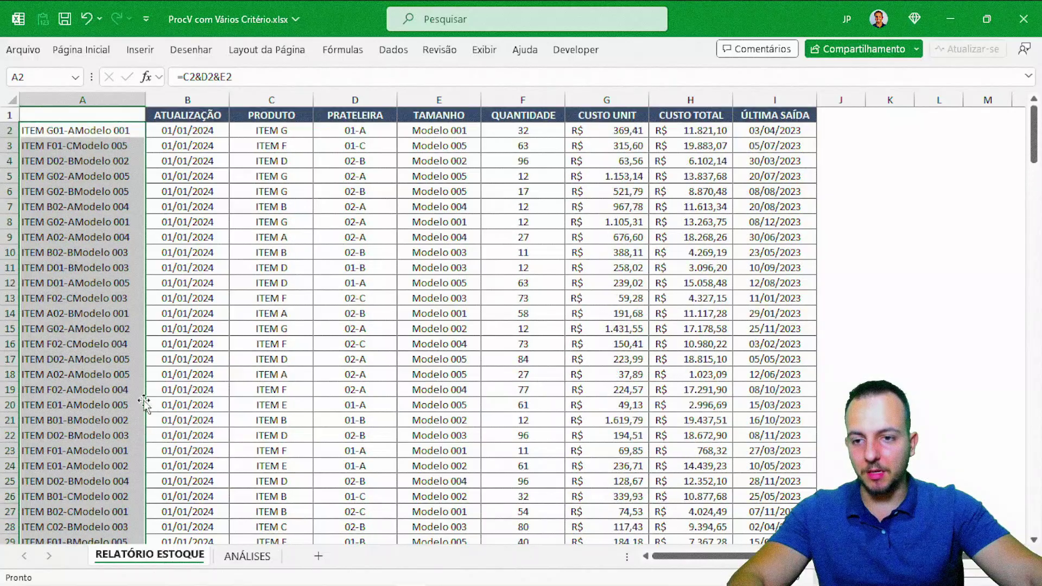
left_click(96, 132)
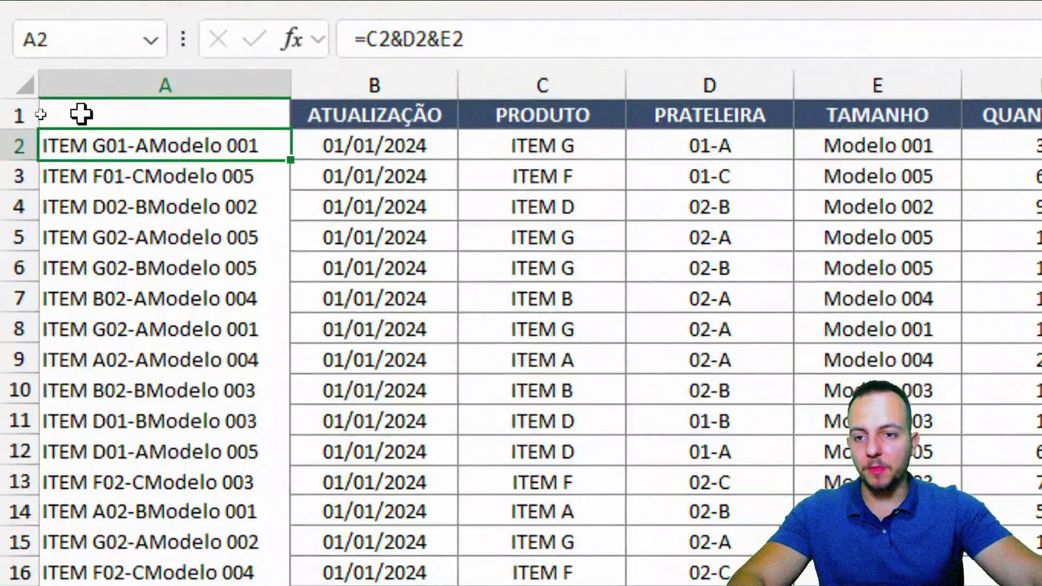
left_click(70, 100)
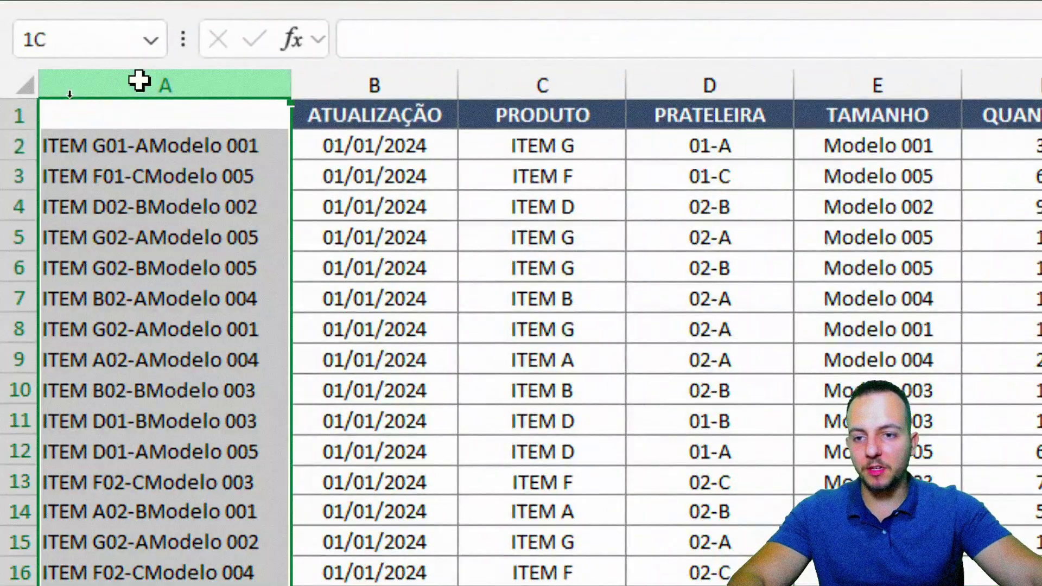
left_click(189, 150)
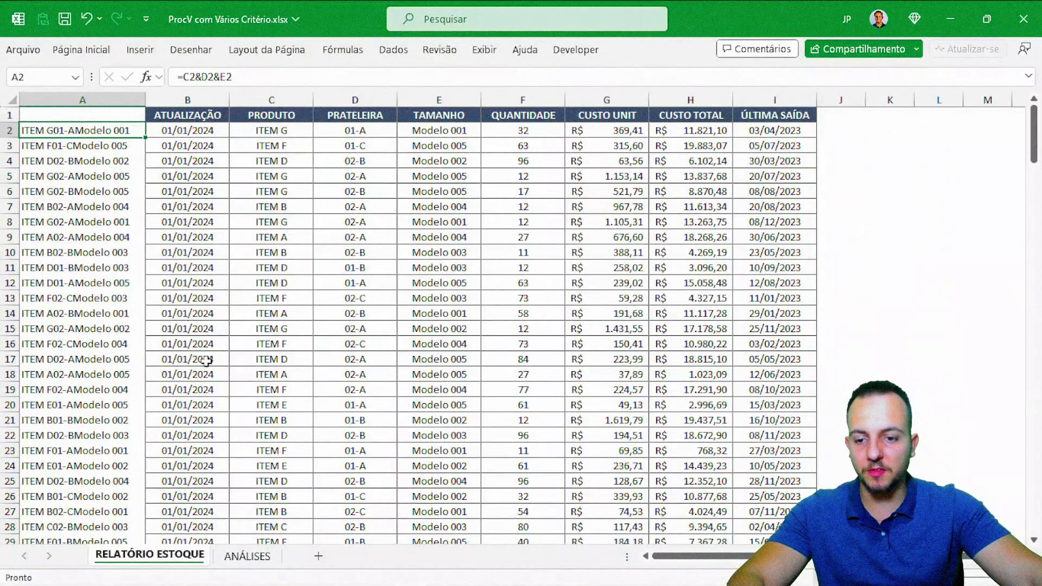
left_click(247, 555)
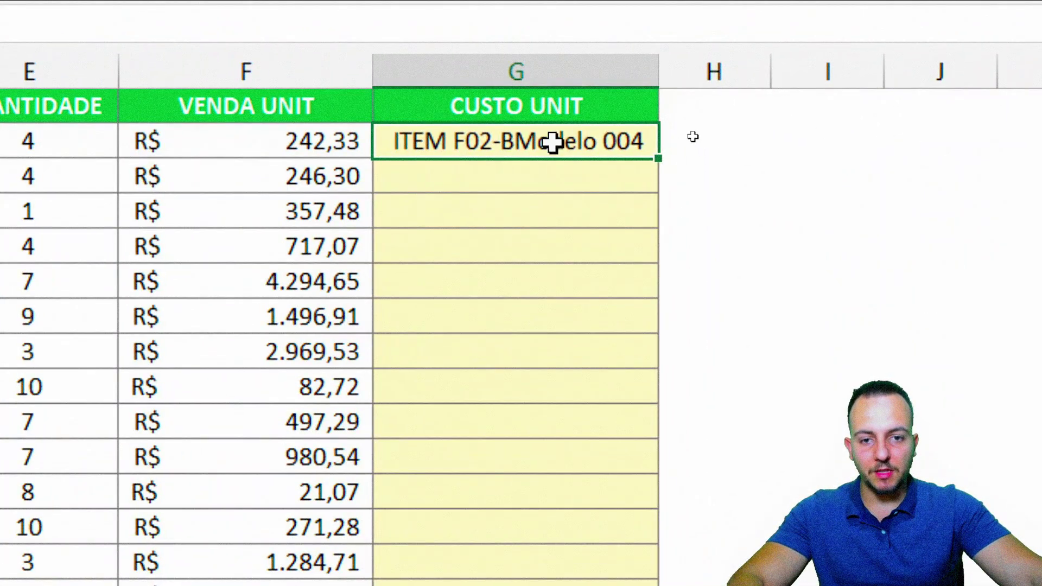
- Clear the =B2&C2&D2 formula from G2 and start a =PROCV in its place
double_click(552, 142)
mouse_move(540, 142)
left_mouse_down()
mouse_move(373, 165)
mouse_move(523, 163)
mouse_move(434, 175)
left_mouse_up()
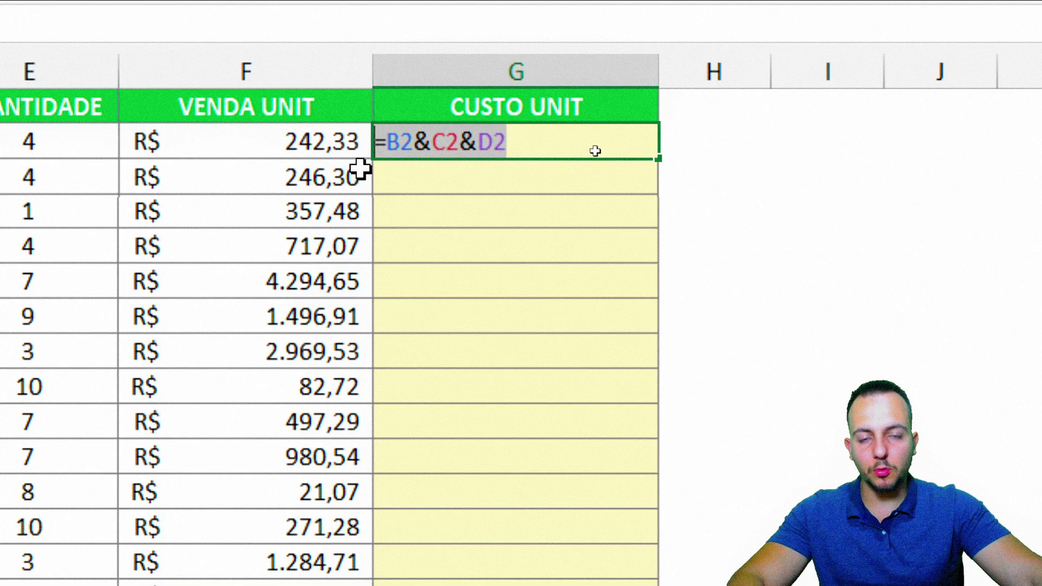
key("Escape")
key("Delete")
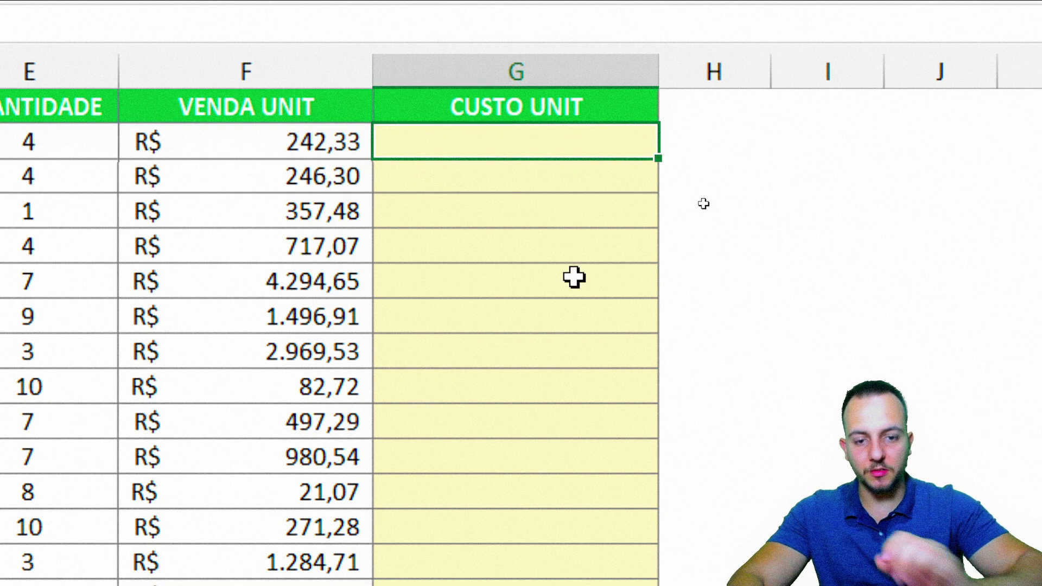
type("=PROCV")
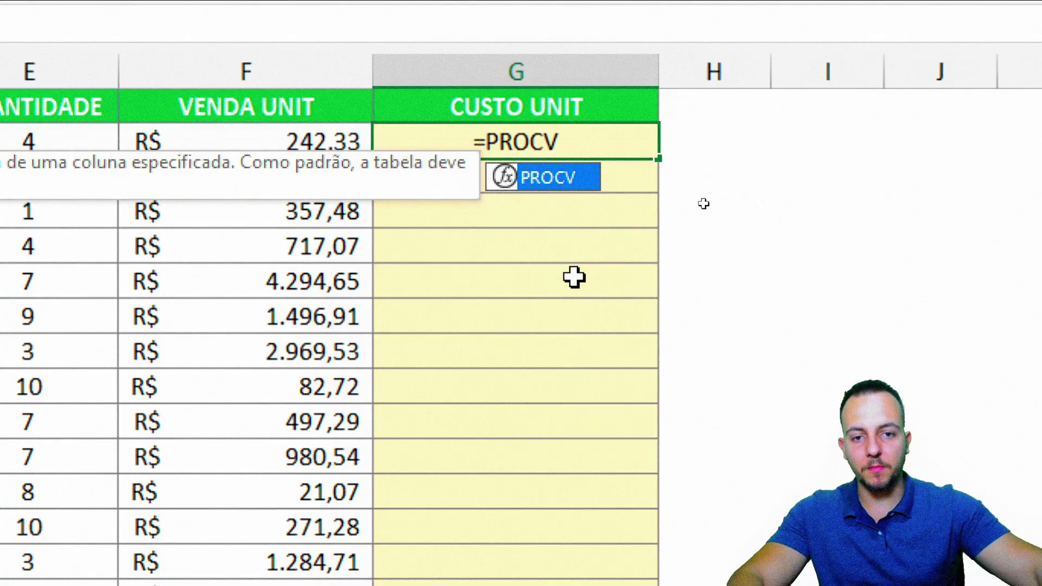
- Make B2&C2&D2 the PROCV lookup value so G2 reads =PROCV(B2&C2&D2;
double_click(564, 177)
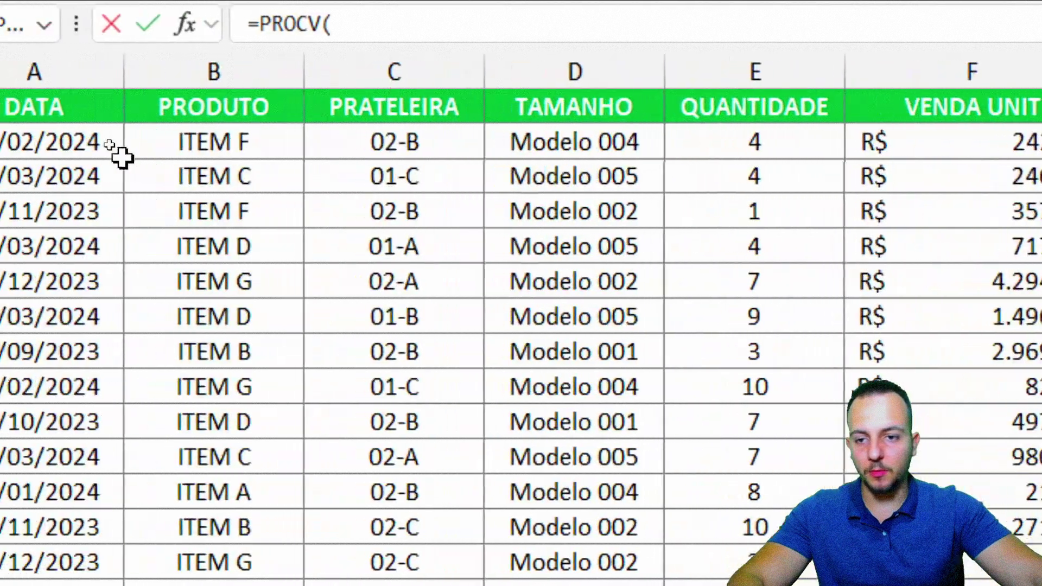
left_click(155, 142)
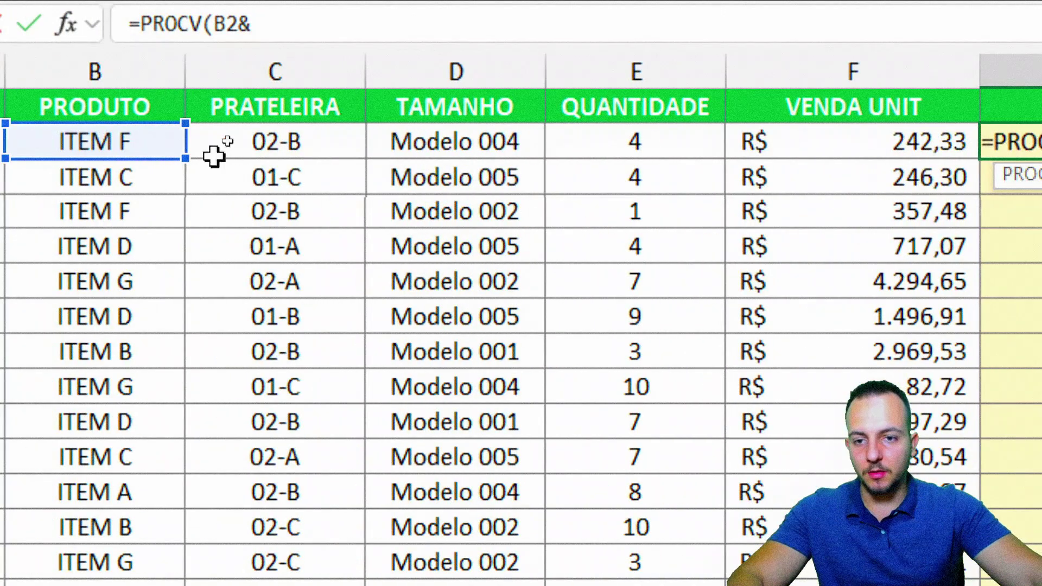
left_click(269, 150)
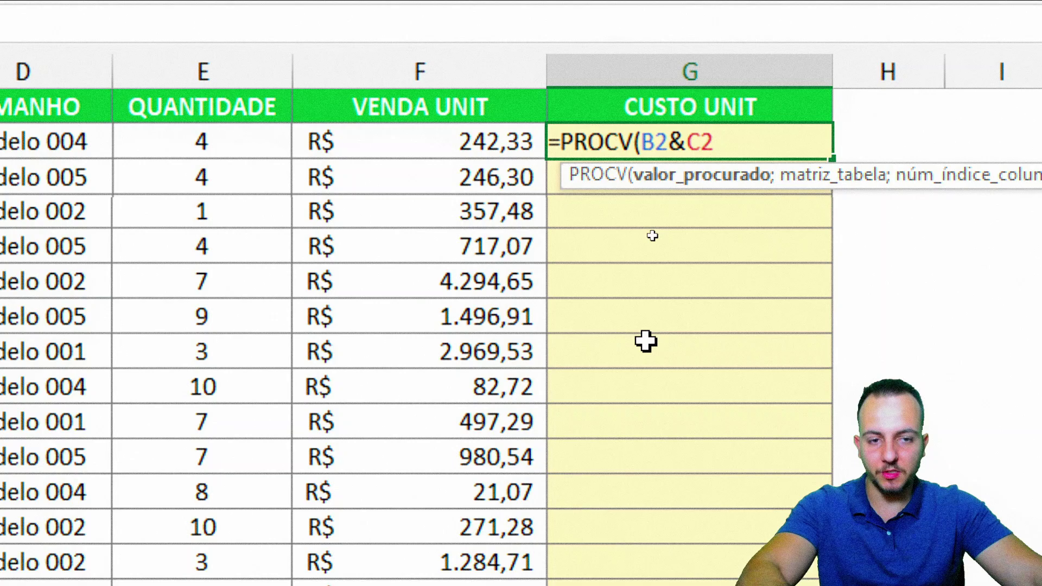
type("&")
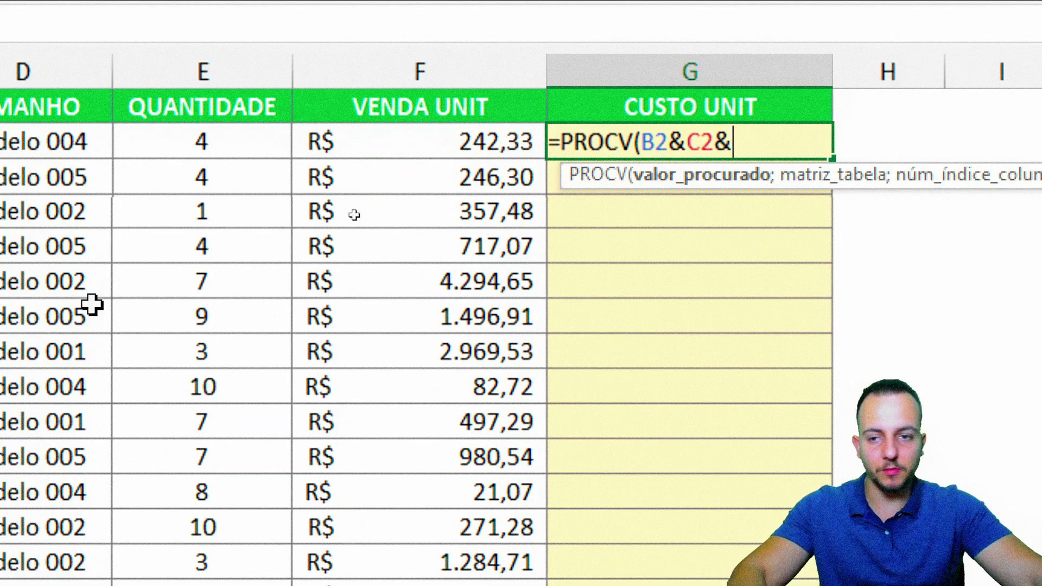
left_click(43, 142)
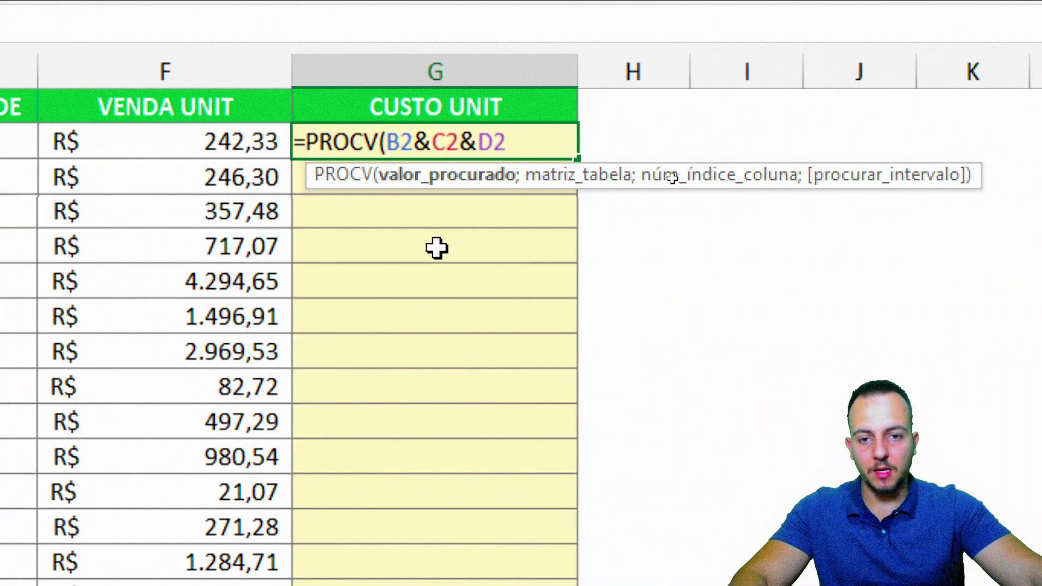
left_click_drag(387, 142, 490, 142)
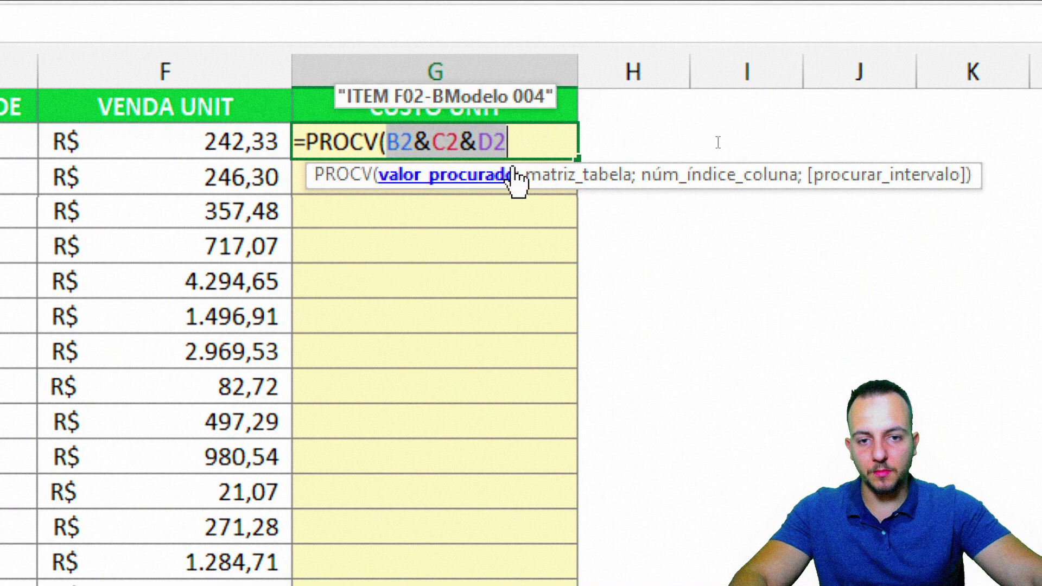
key("Right")
type(";")
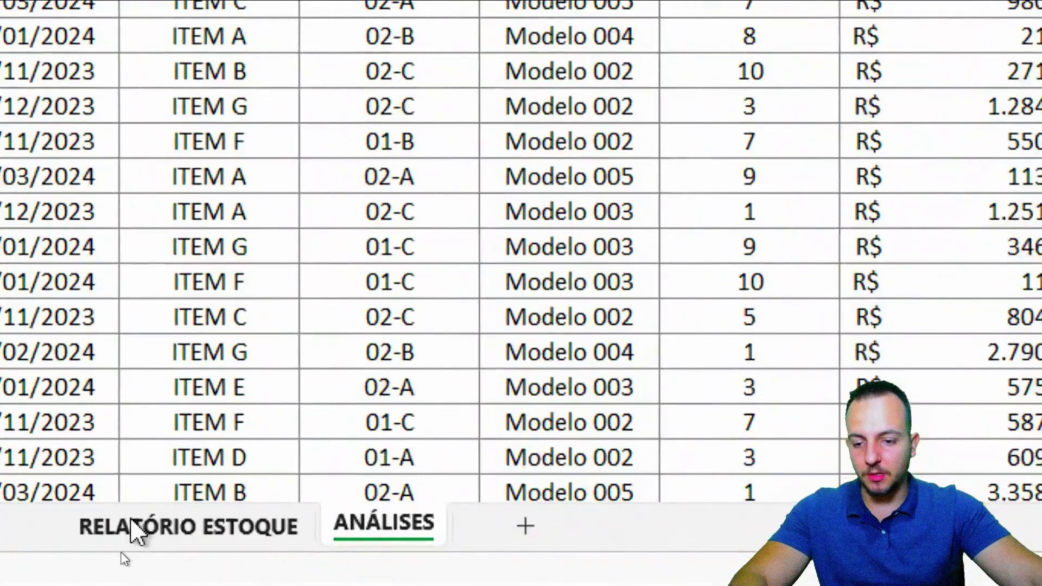
- Set the PROCV table range to 'RELATÓRIO ESTOQUE'!A:I
left_click(125, 556)
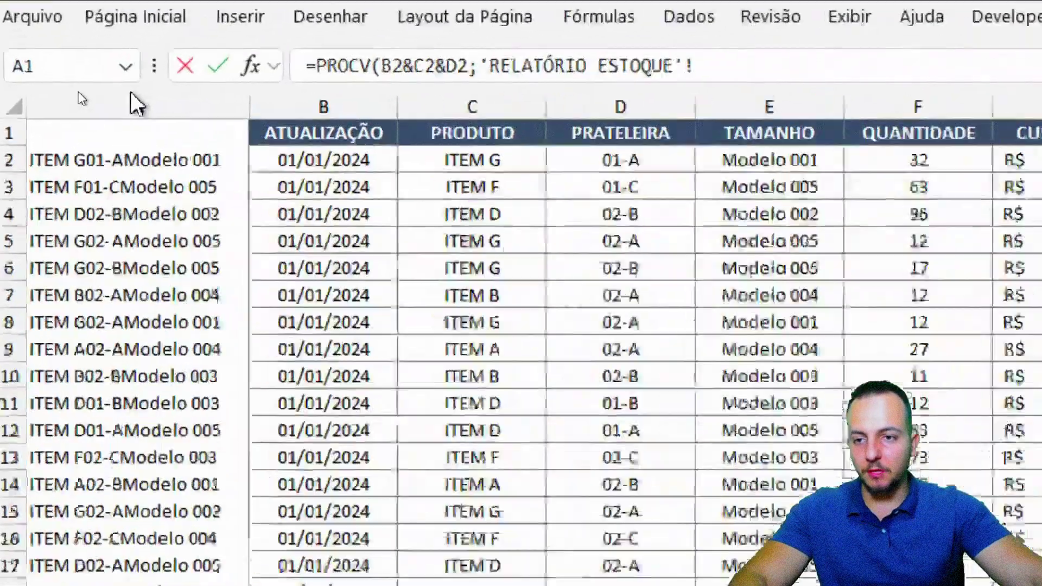
left_click(131, 104)
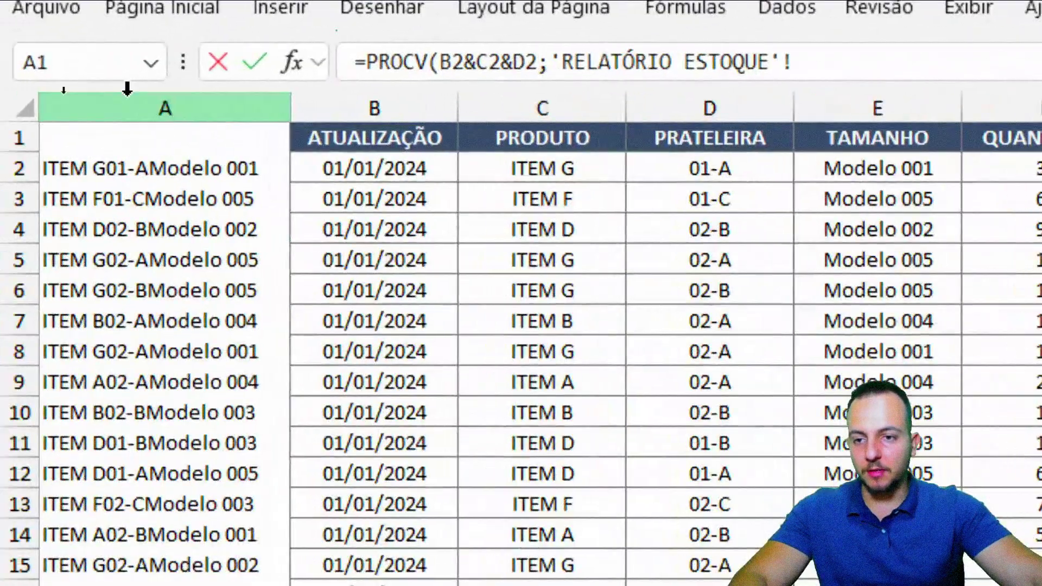
left_click_drag(127, 96, 626, 372)
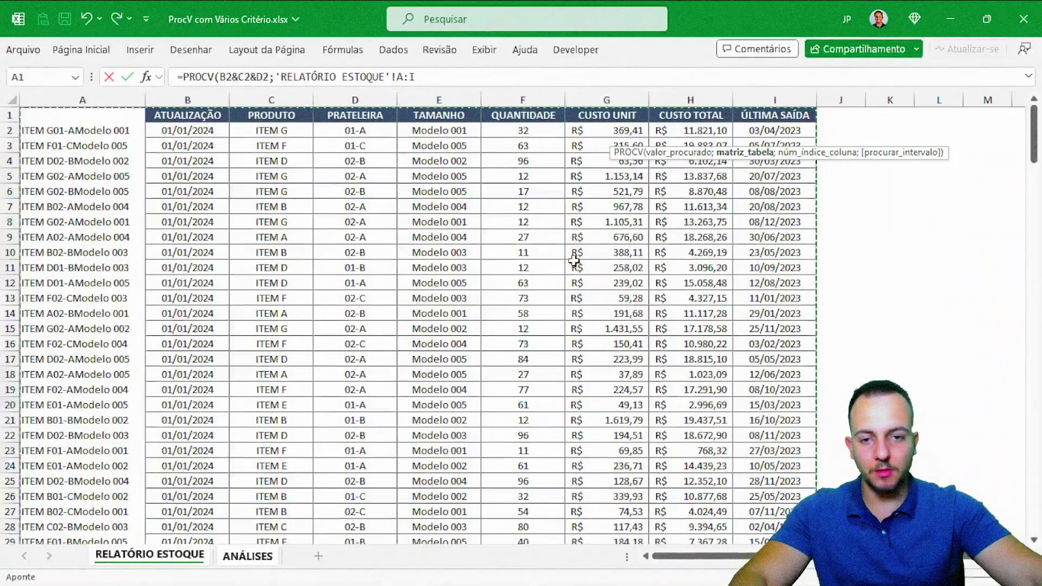
type(";")
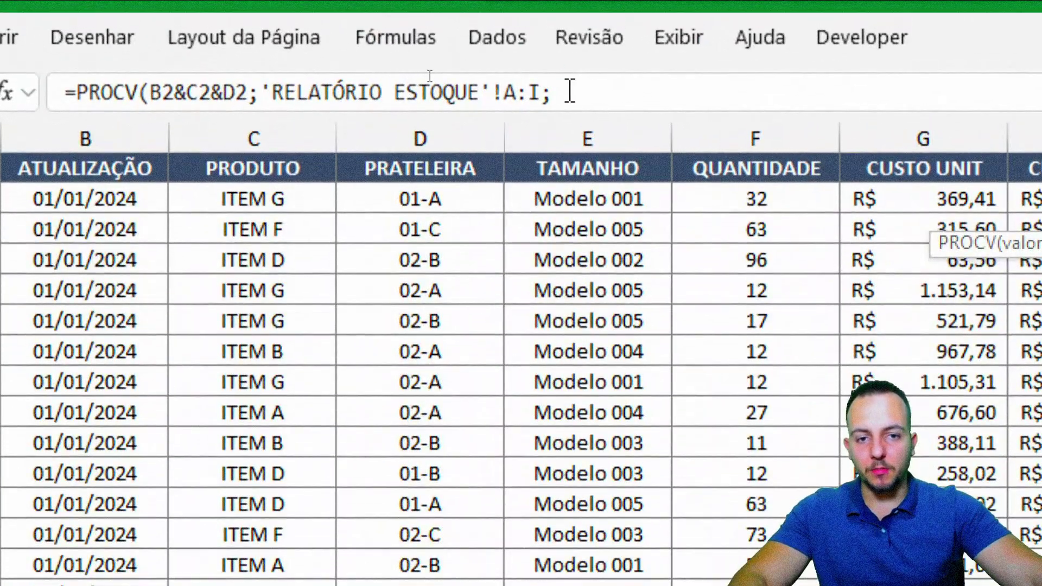
left_click(569, 91)
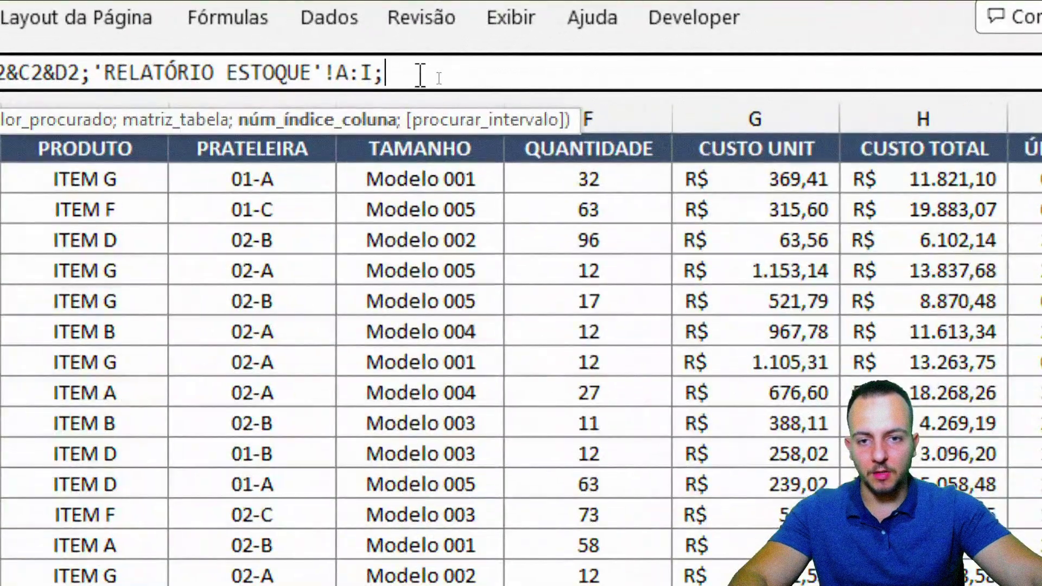
- Complete G2's PROCV with column 7 and exact match FALSO, returning R$ 80,78
type("7")
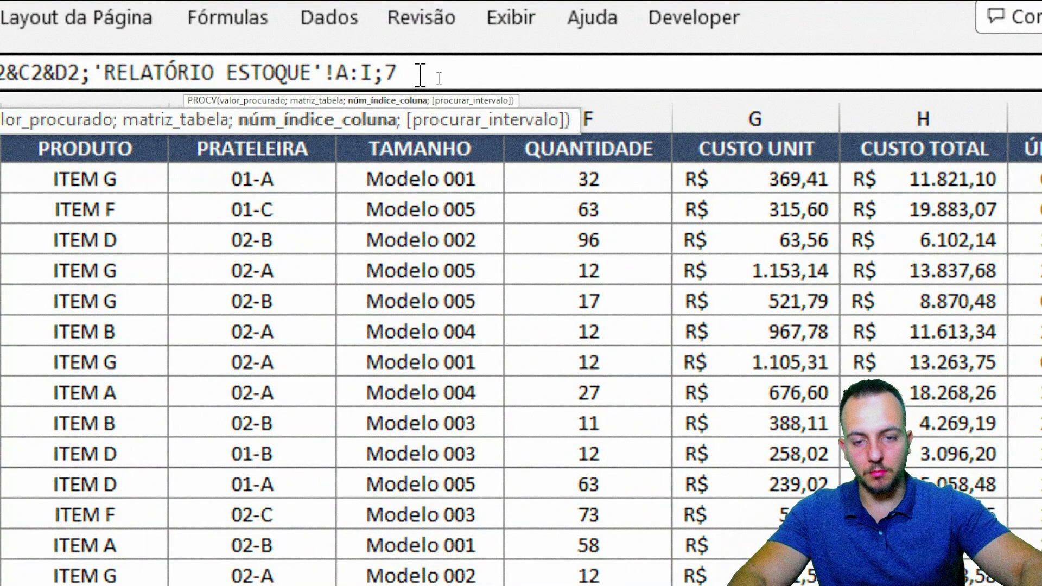
type(";")
left_click(562, 175)
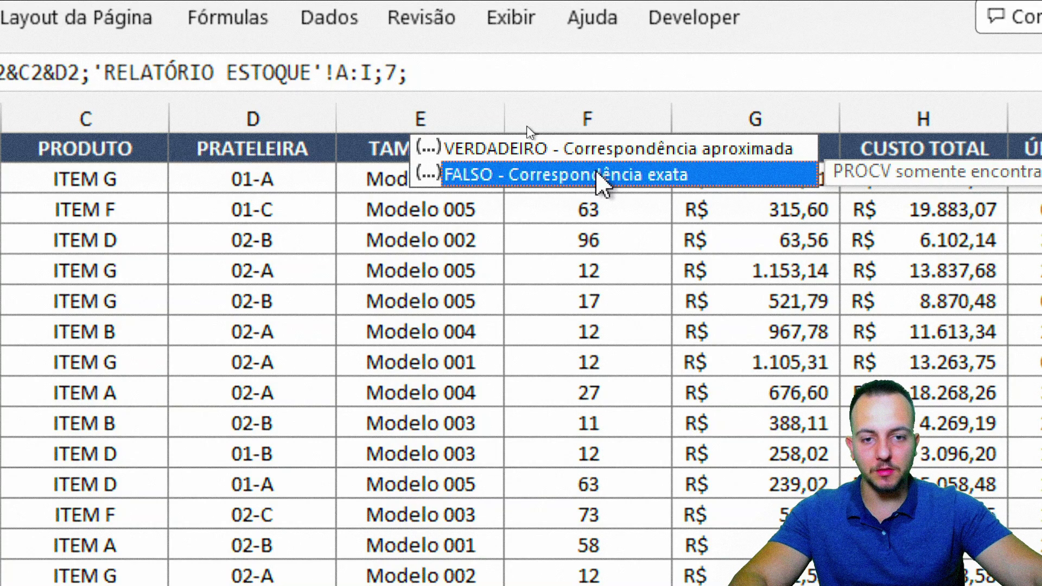
double_click(601, 176)
type(")")
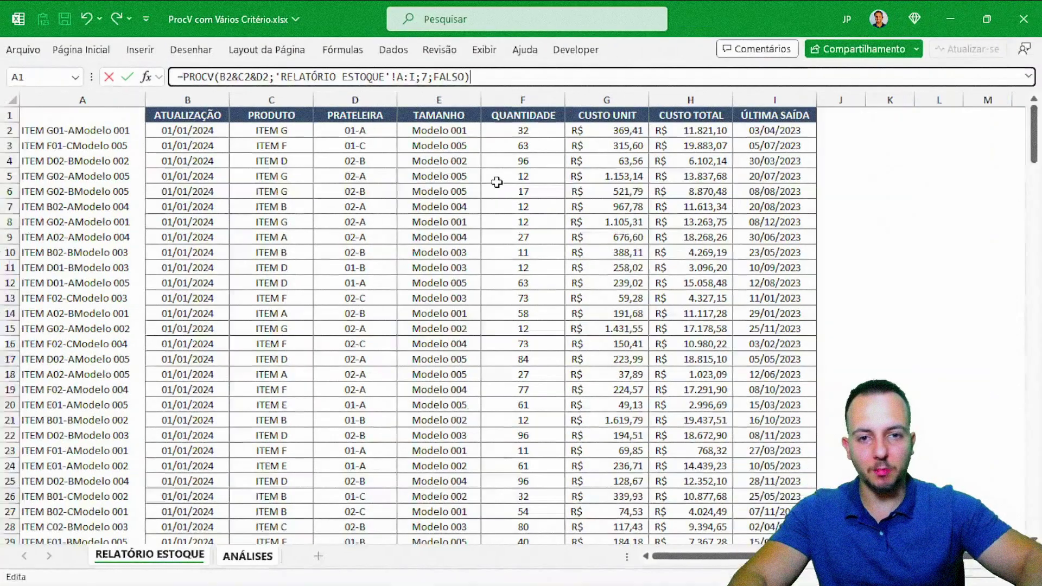
key("Return")
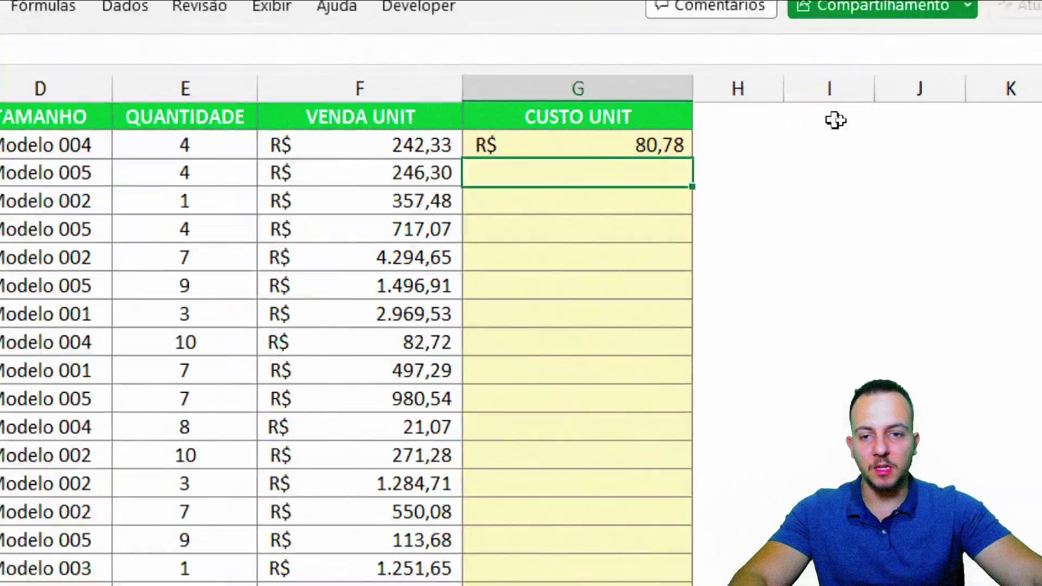
- Log in to the Excel Excelente course on Hotmart and open the free Power BI download lesson
left_click(651, 145)
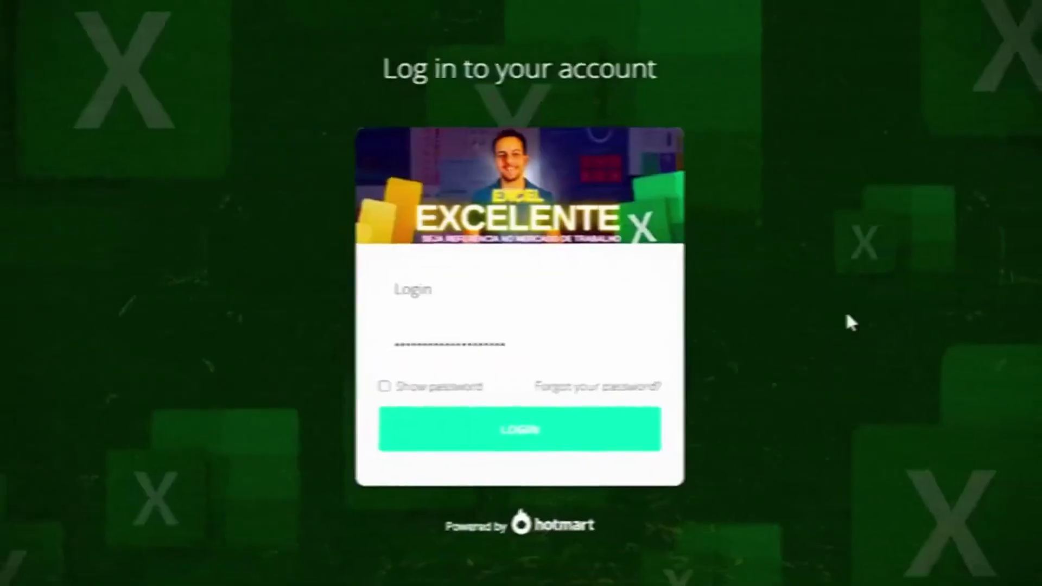
left_click(494, 456)
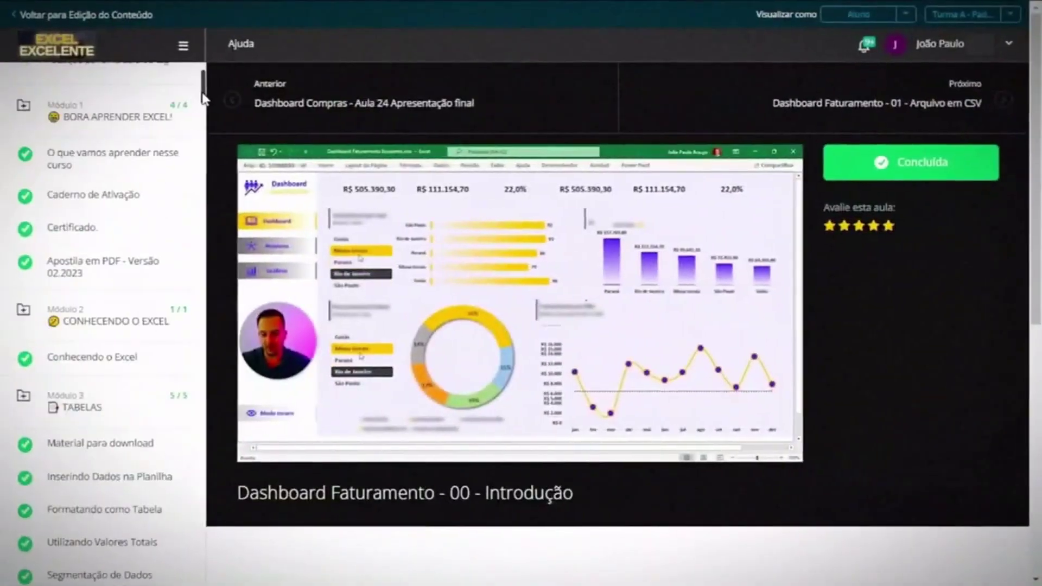
left_click_drag(204, 90, 201, 326)
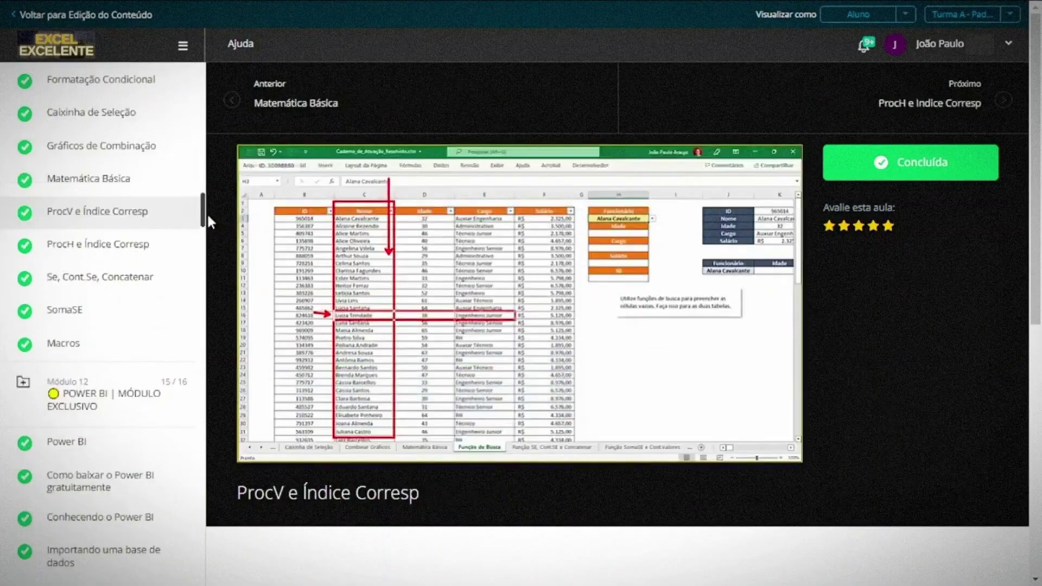
mouse_move(205, 215)
left_mouse_down()
mouse_move(200, 256)
mouse_move(206, 215)
left_mouse_up()
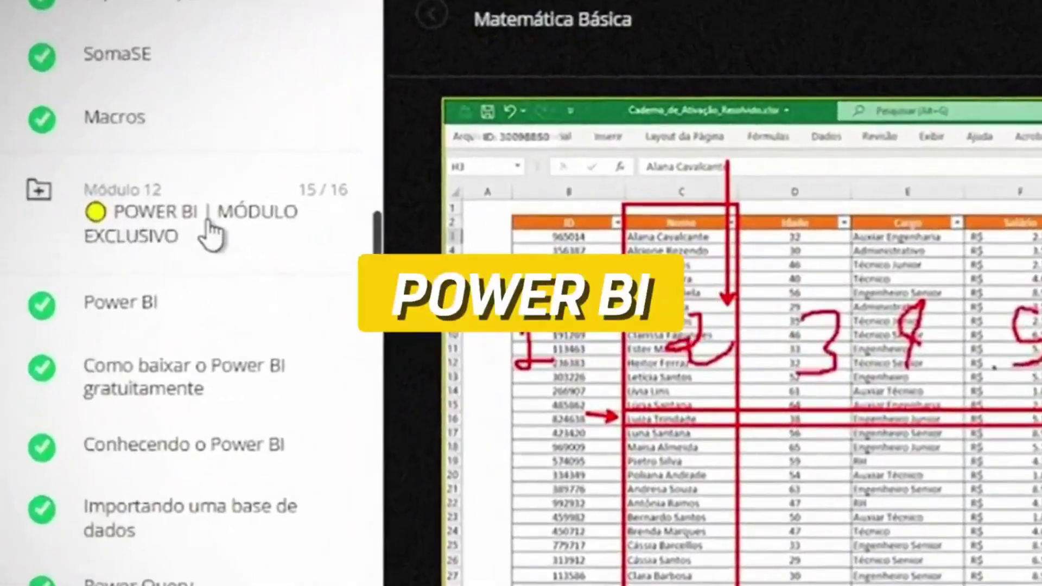
left_click(157, 304)
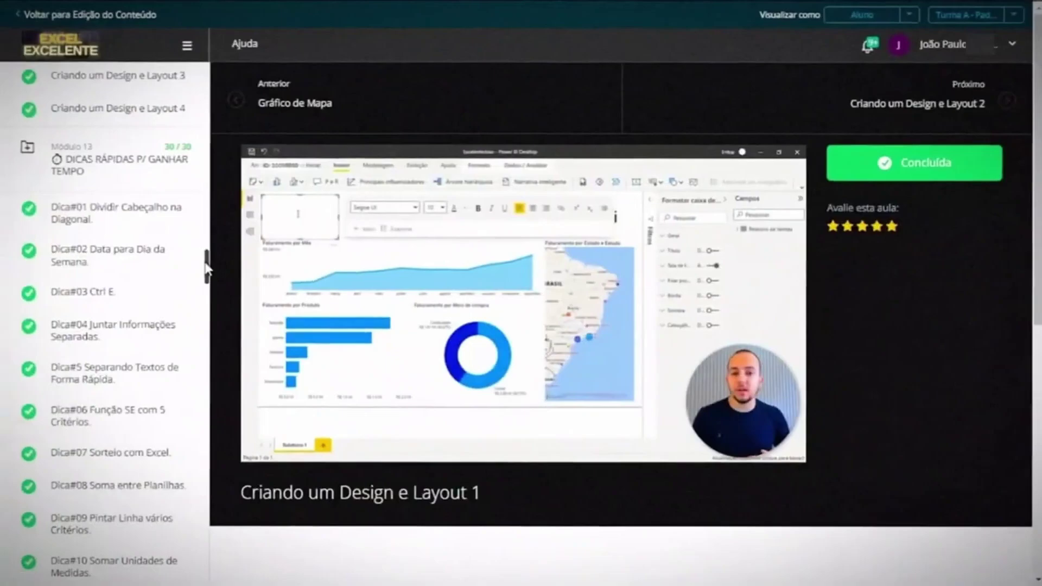
left_click_drag(207, 267, 205, 391)
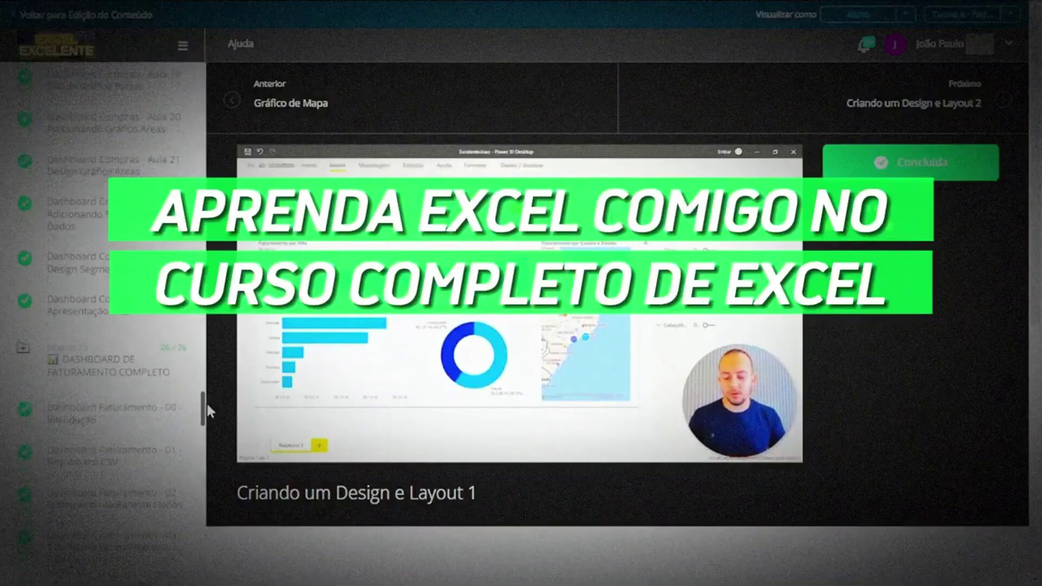
left_click_drag(206, 401, 198, 498)
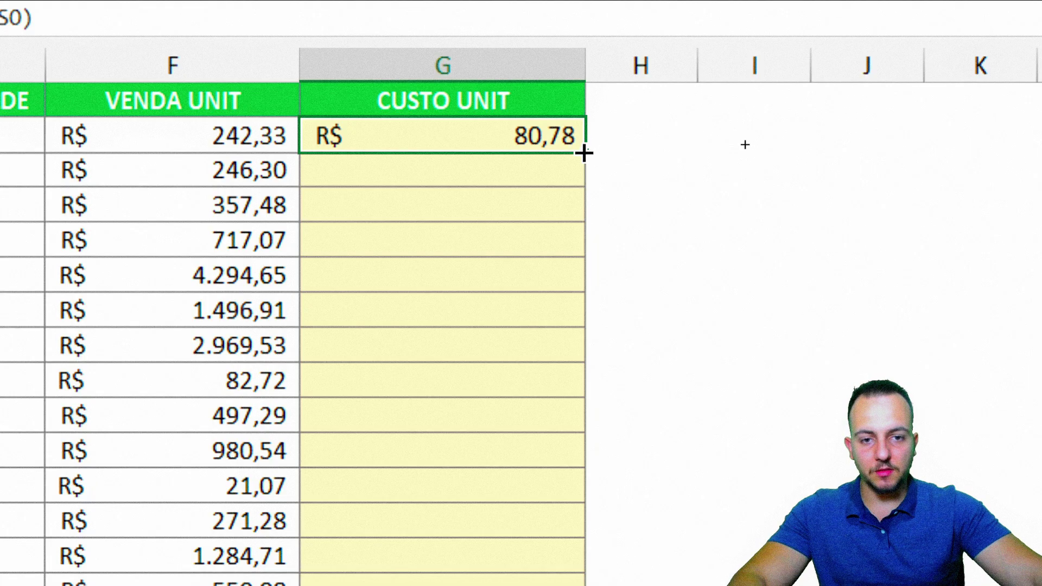
- Copy the G2 PROCV down column G, filling CUSTO UNIT with costs like R$ 82,10
double_click(584, 153)
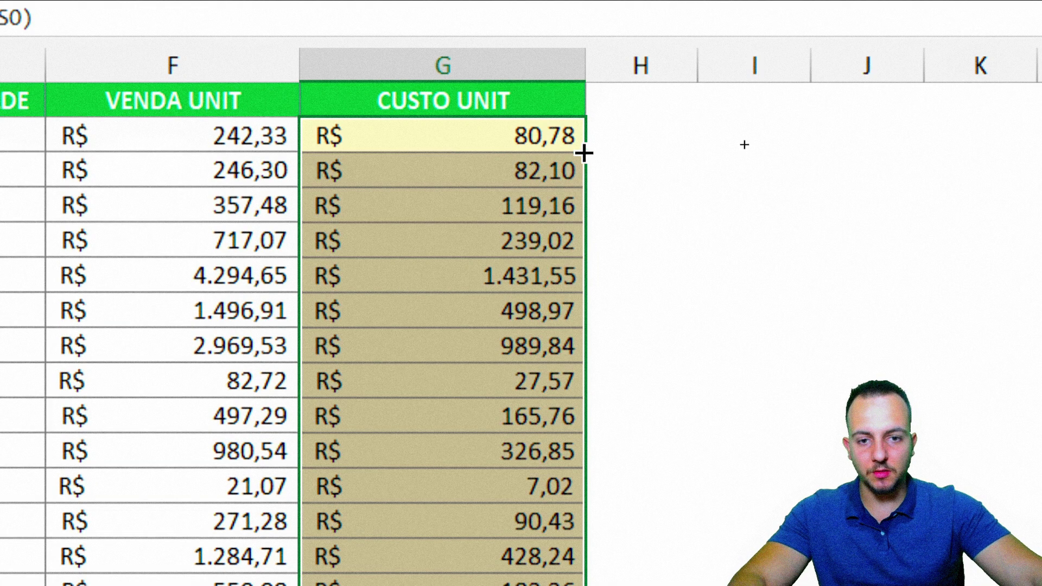
left_click(461, 144)
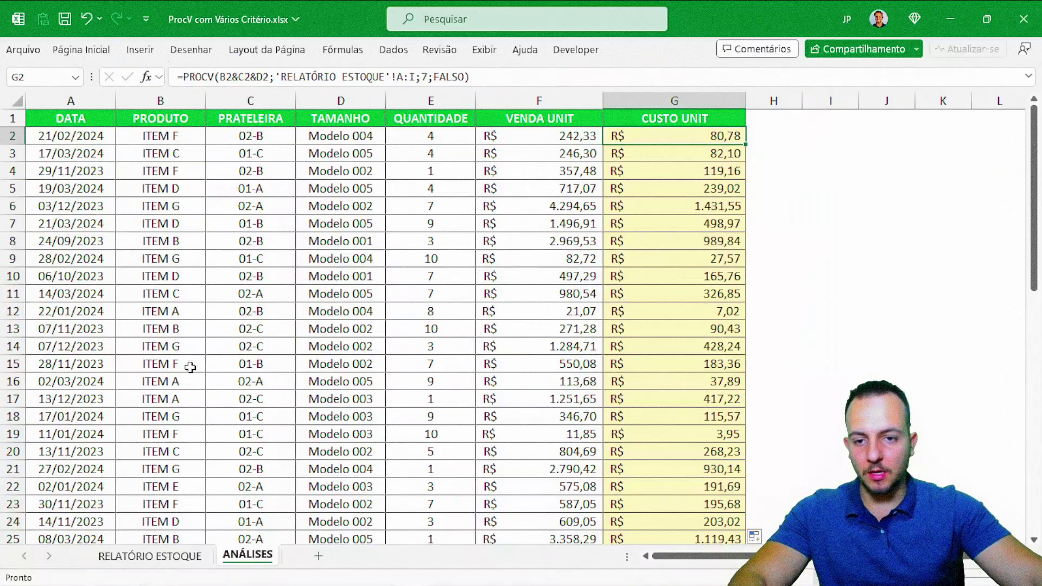
- Turn on filtering for the RELATÓRIO ESTOQUE stock table
left_click(168, 556)
left_click(187, 118)
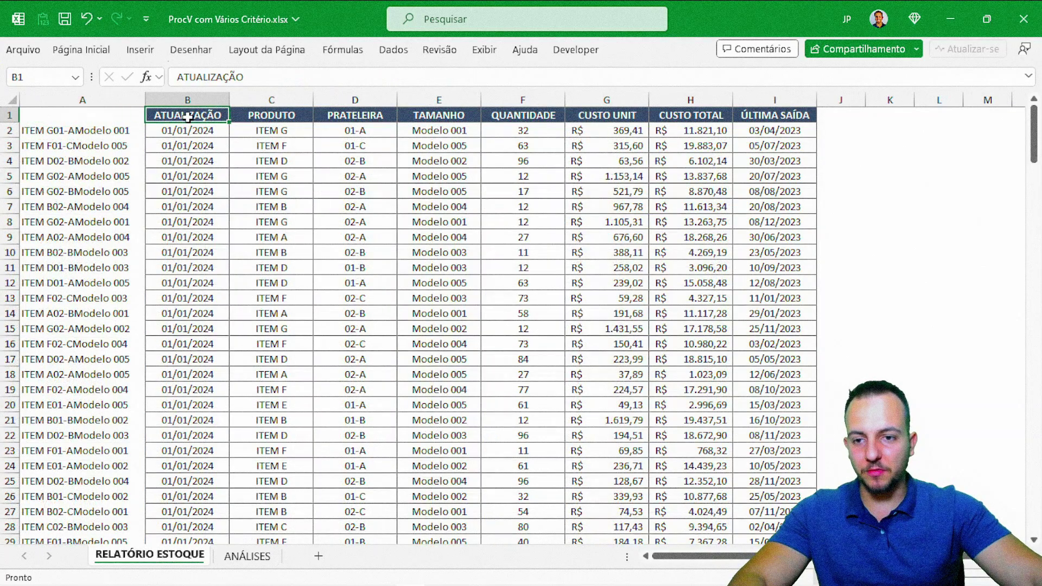
left_click(102, 55)
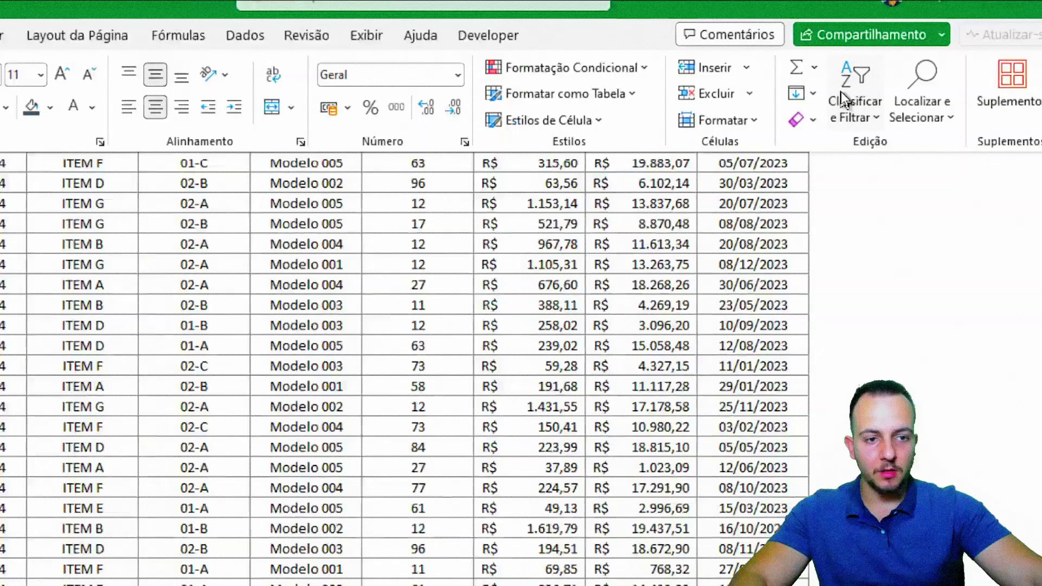
left_click(852, 90)
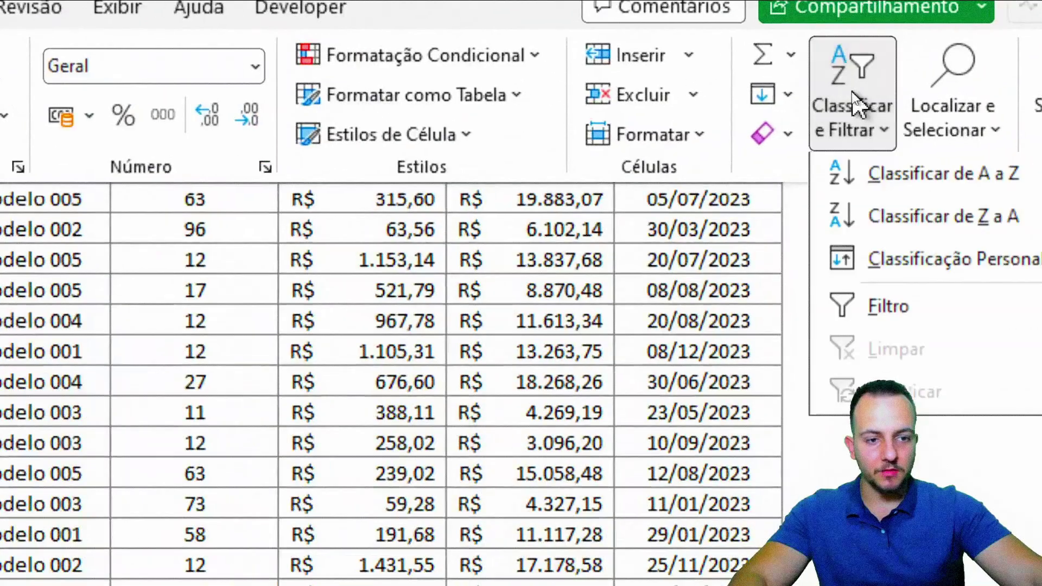
left_click(864, 160)
- Filter the stock table to PRODUTO ITEM F and TAMANHO Modelo 004
left_click(470, 280)
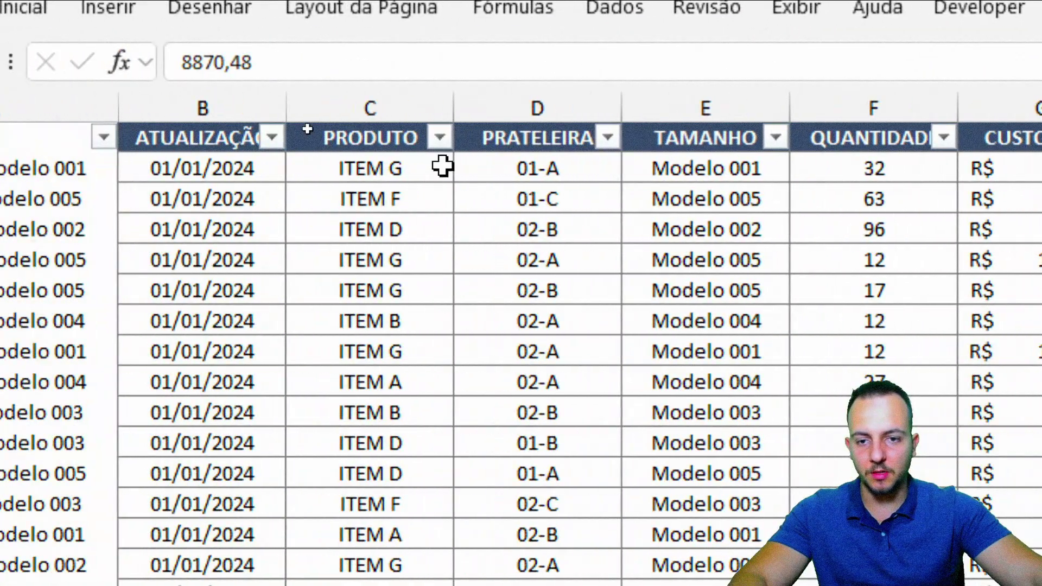
left_click(439, 137)
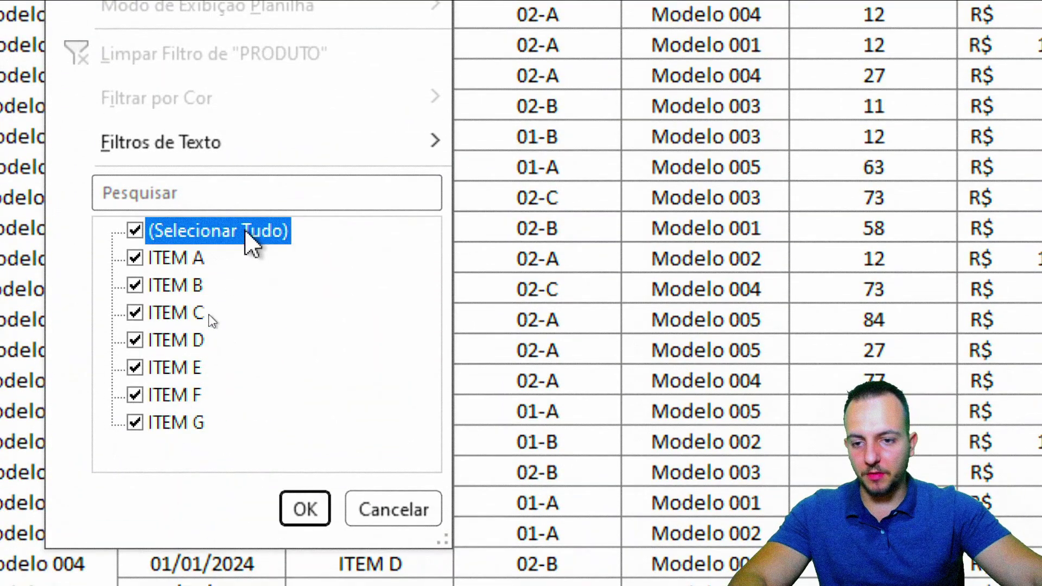
left_click(246, 231)
left_click(166, 388)
left_click(305, 509)
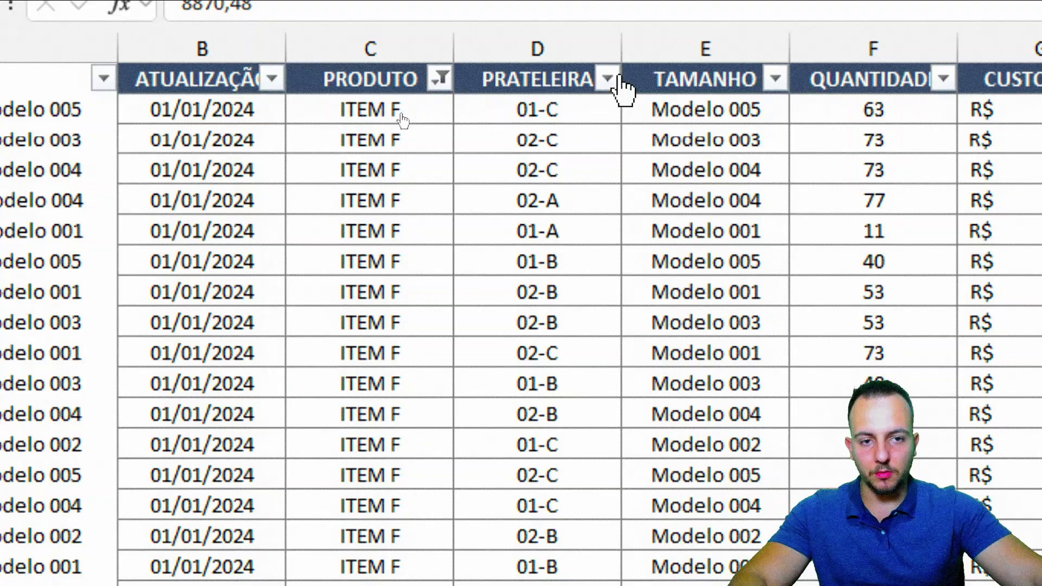
left_click(775, 79)
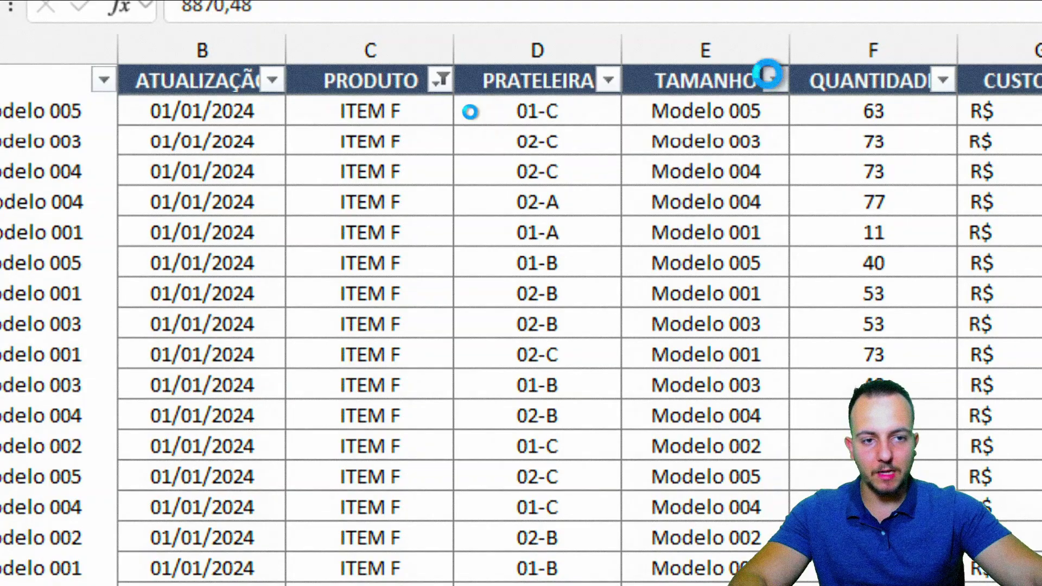
left_click(521, 441)
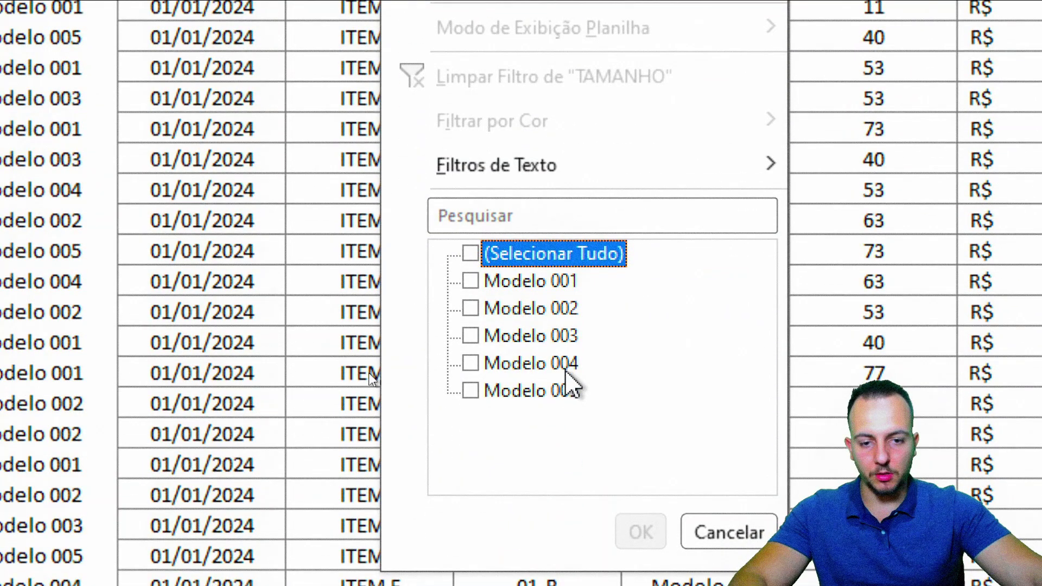
left_click(566, 364)
left_click(640, 529)
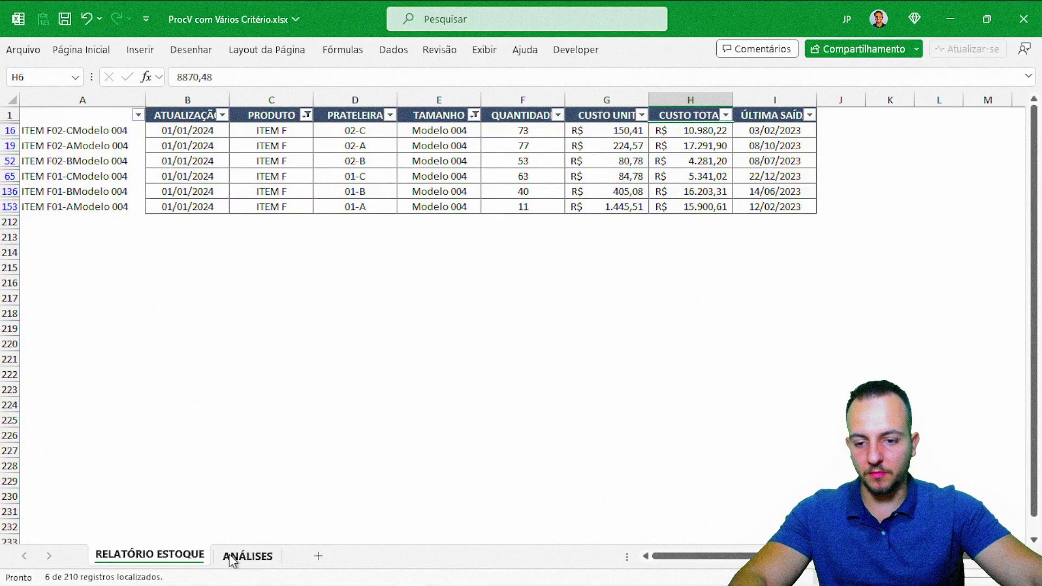
- Compare the 02-B row's cost of 80,78 with ANÁLISES's first CUSTO UNIT
left_click(233, 557)
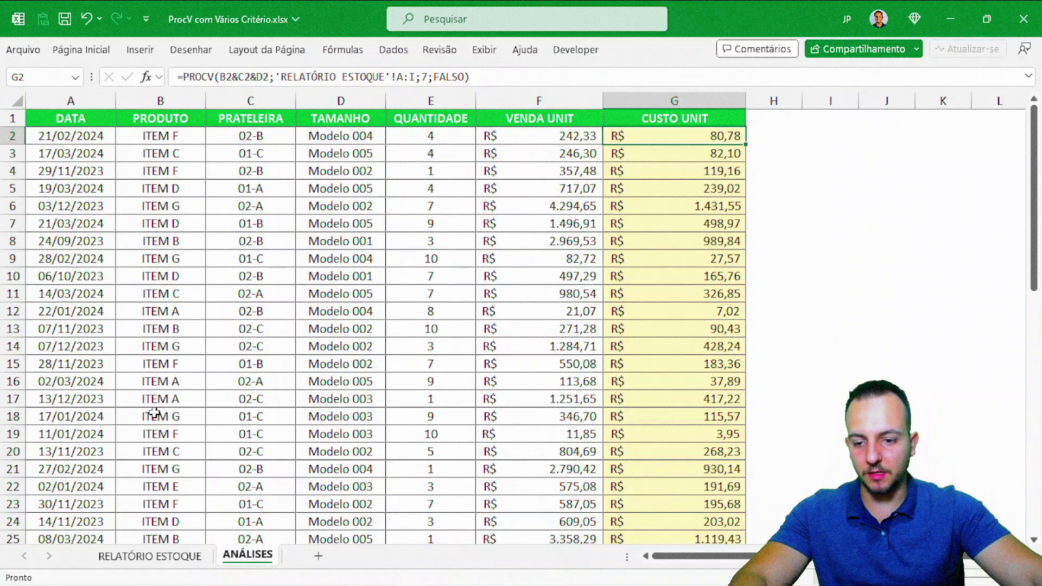
key("ctrl+Page_Up")
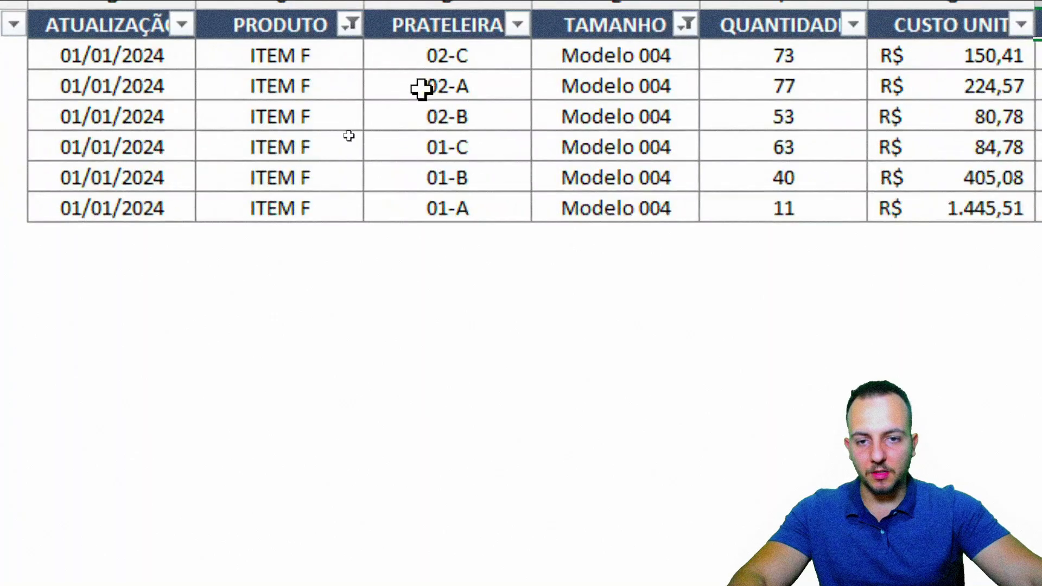
left_click(429, 210)
key("shift+space")
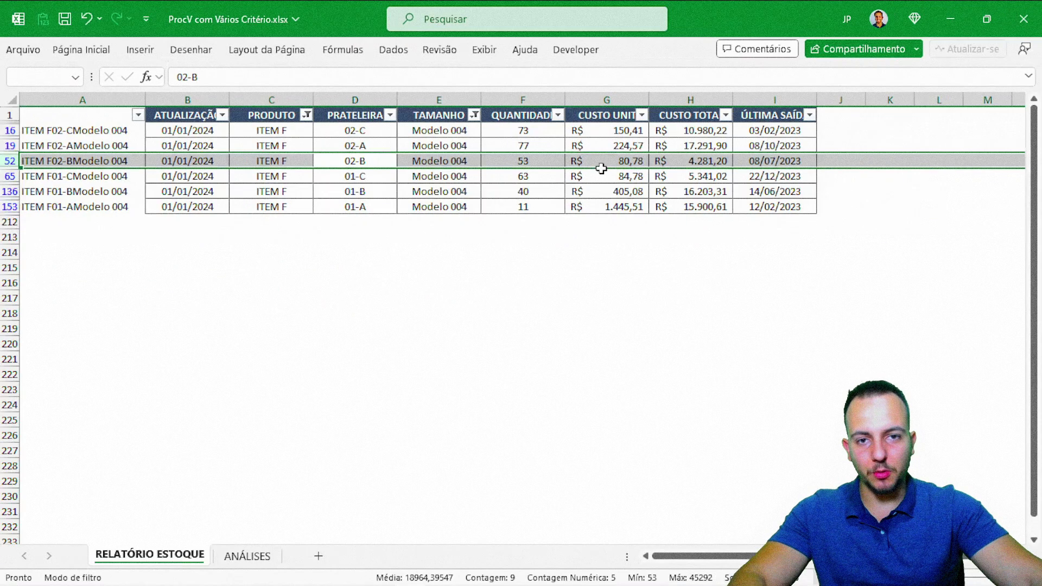
key("ctrl+Page_Down")
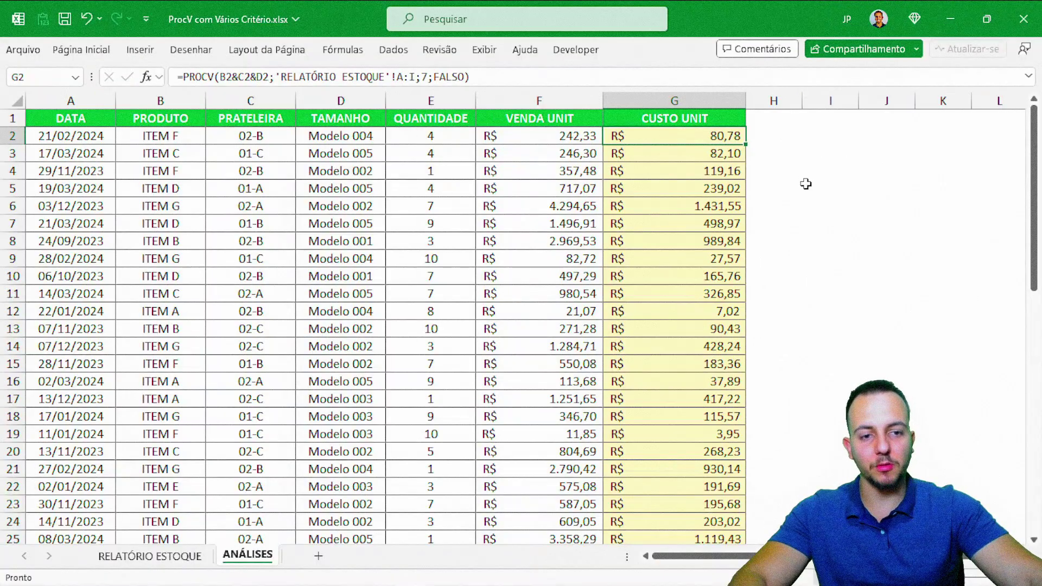
- Remove the filters from the RELATÓRIO ESTOQUE table with Ctrl+Shift+L
key("ctrl+Page_Up")
key("Home")
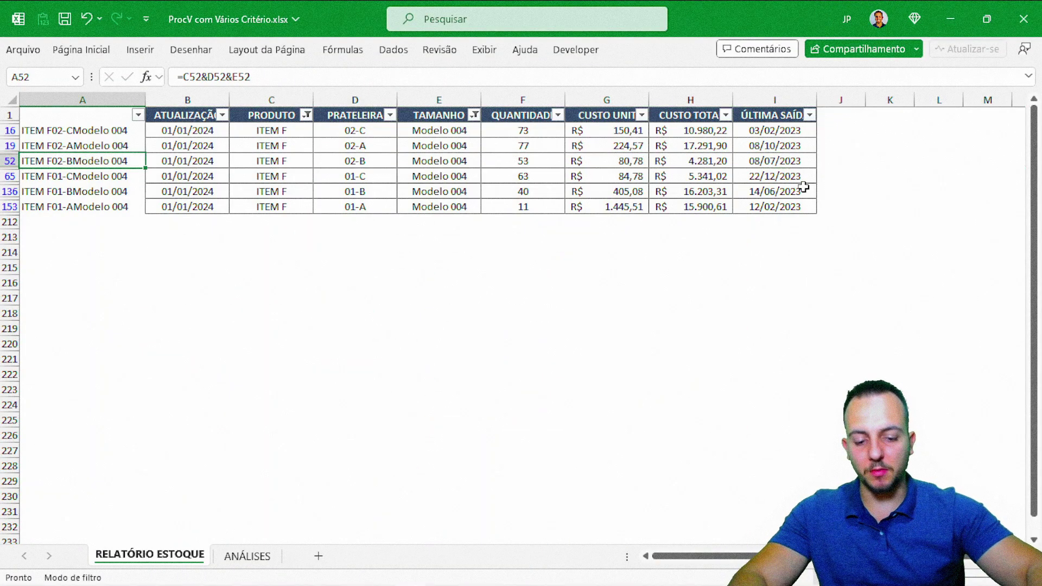
key("ctrl+shift+l")
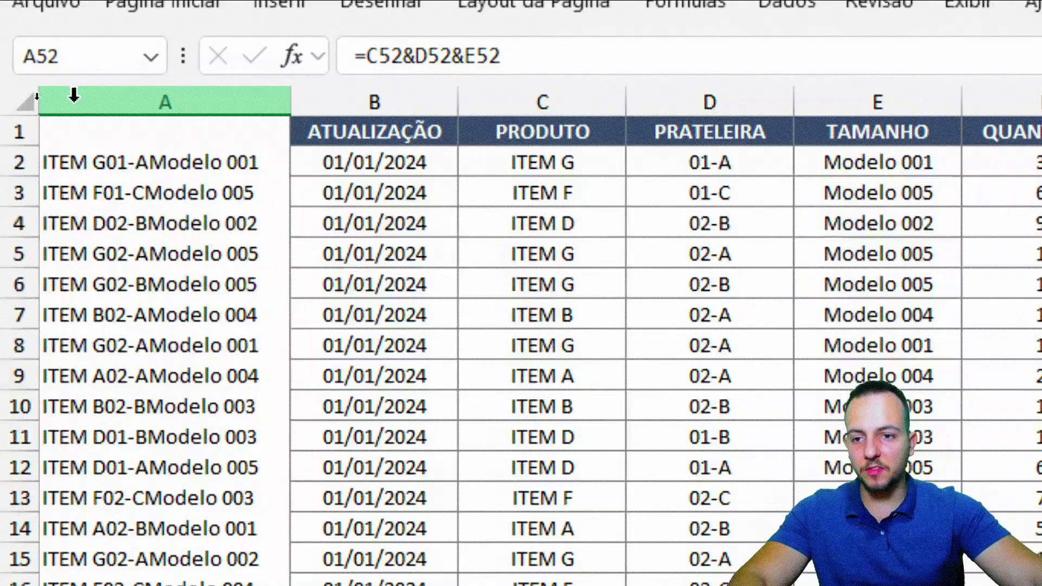
- Hide the helper key column A on the stock report
left_click(97, 99)
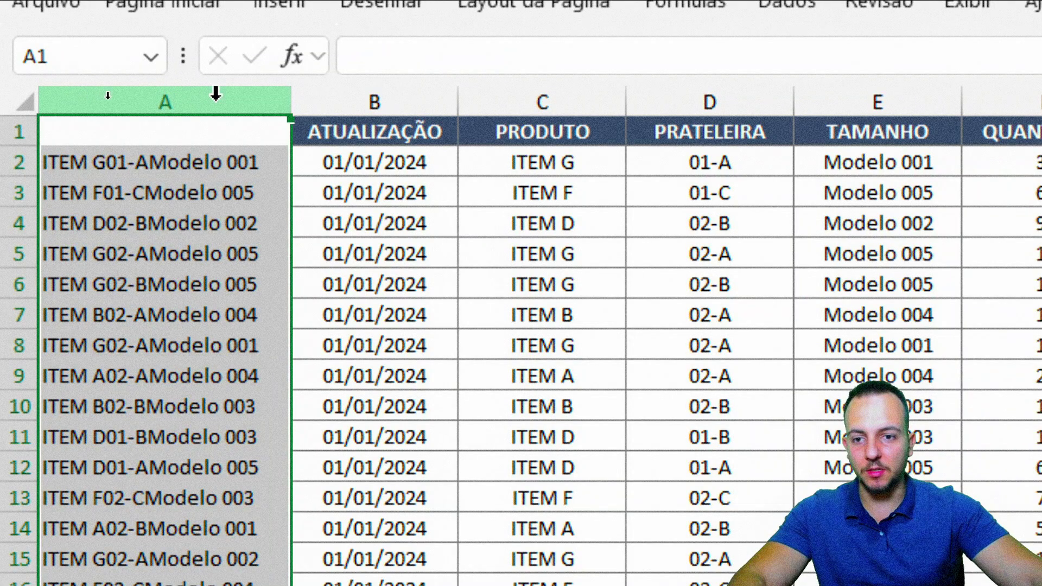
right_click(216, 93)
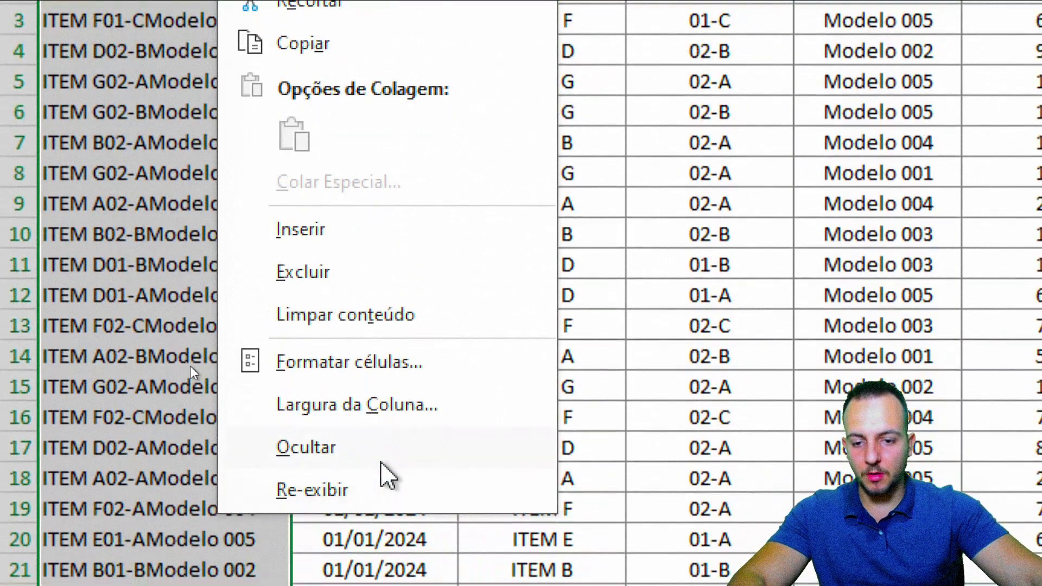
left_click(304, 551)
left_click(71, 118)
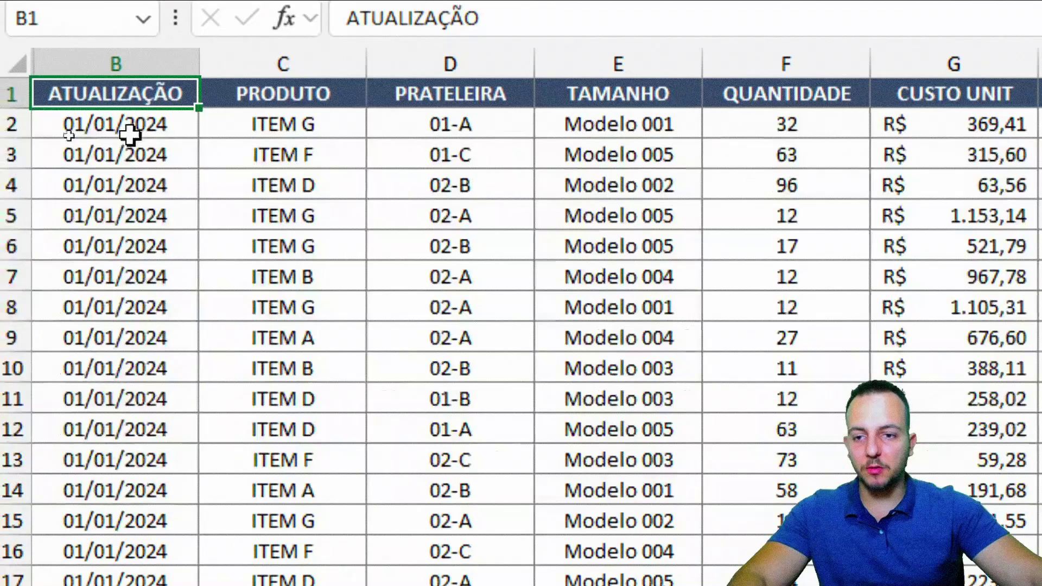
left_click_drag(138, 130, 346, 332)
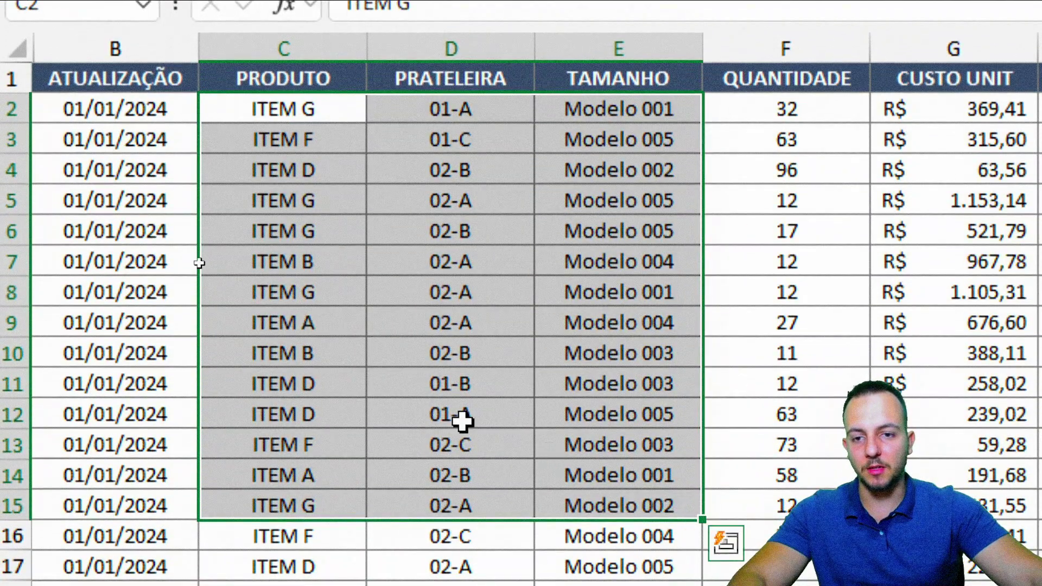
left_click(145, 77)
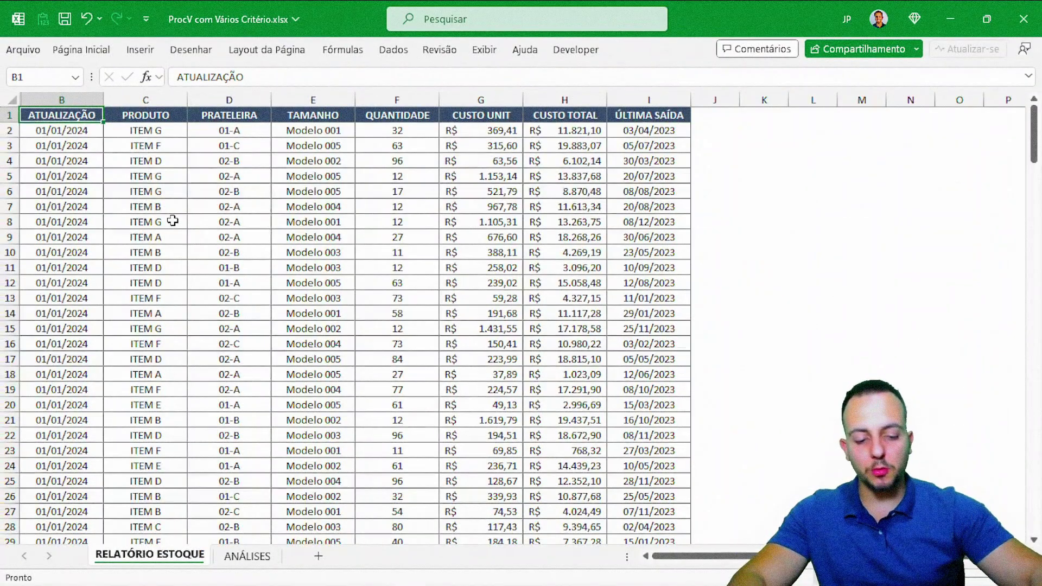
key("ctrl+Page_Down")
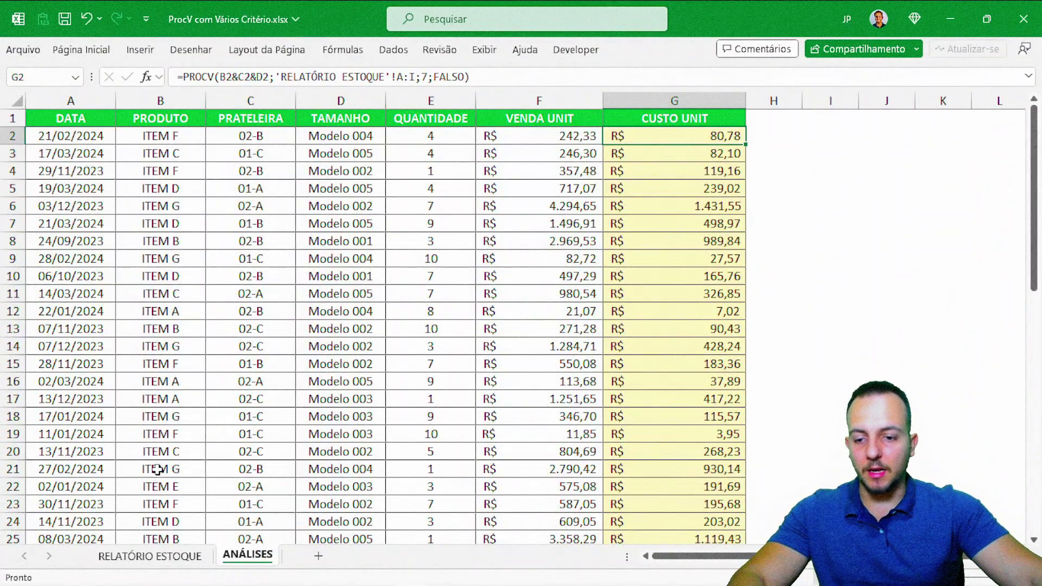
- Review the ANÁLISES CUSTO UNIT results in column G, from R$ 80,78 to R$ 1.431,55
left_click(149, 556)
left_click(64, 90)
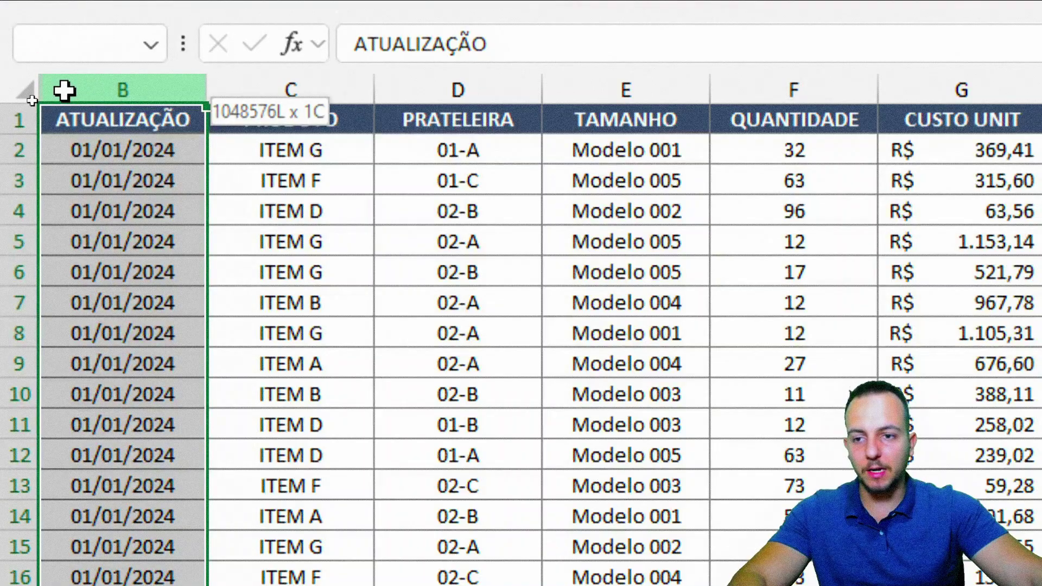
left_click(52, 120)
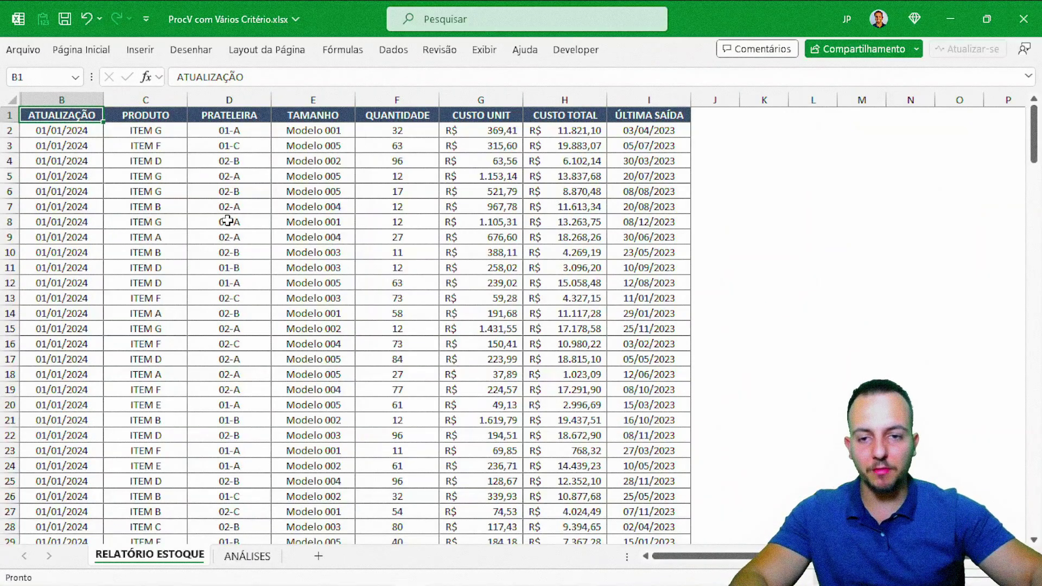
key("ctrl+Page_Down")
scroll(227, 220, "down", 3)
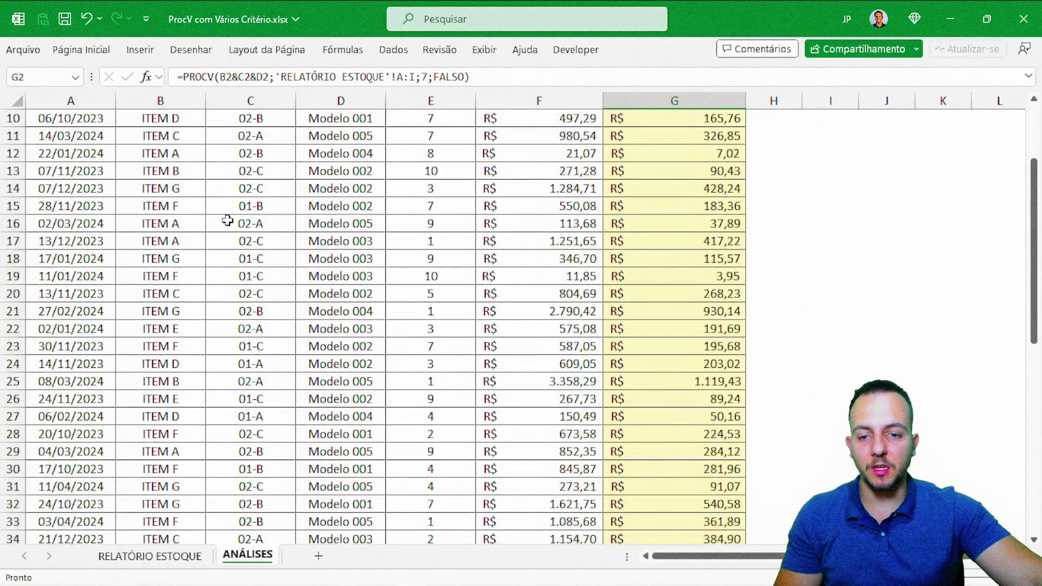
scroll(227, 220, "down", 5)
scroll(227, 220, "down", 5)
scroll(227, 220, "down", 2)
scroll(227, 220, "up", 12)
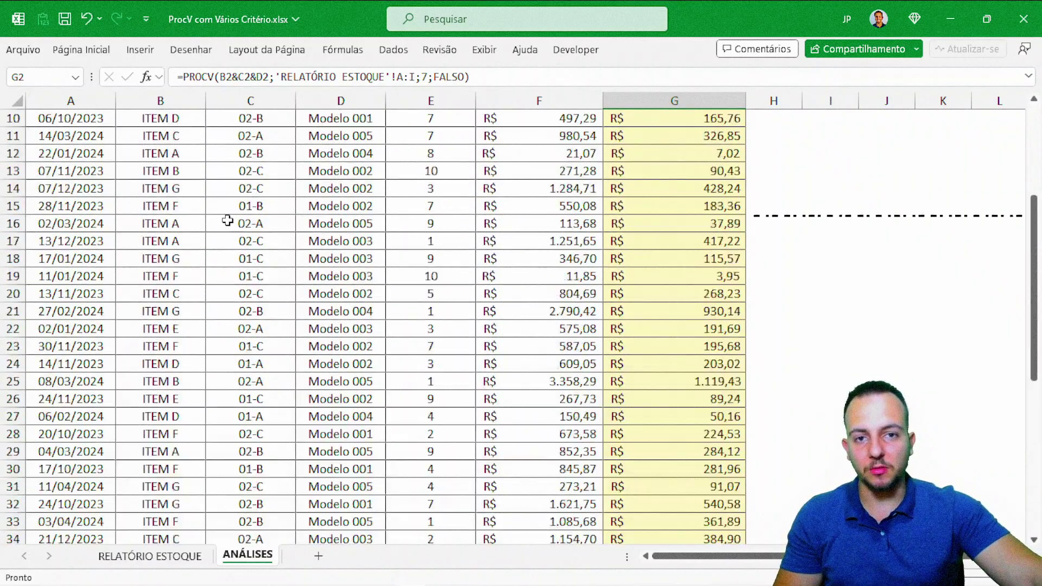
scroll(227, 220, "up", 3)
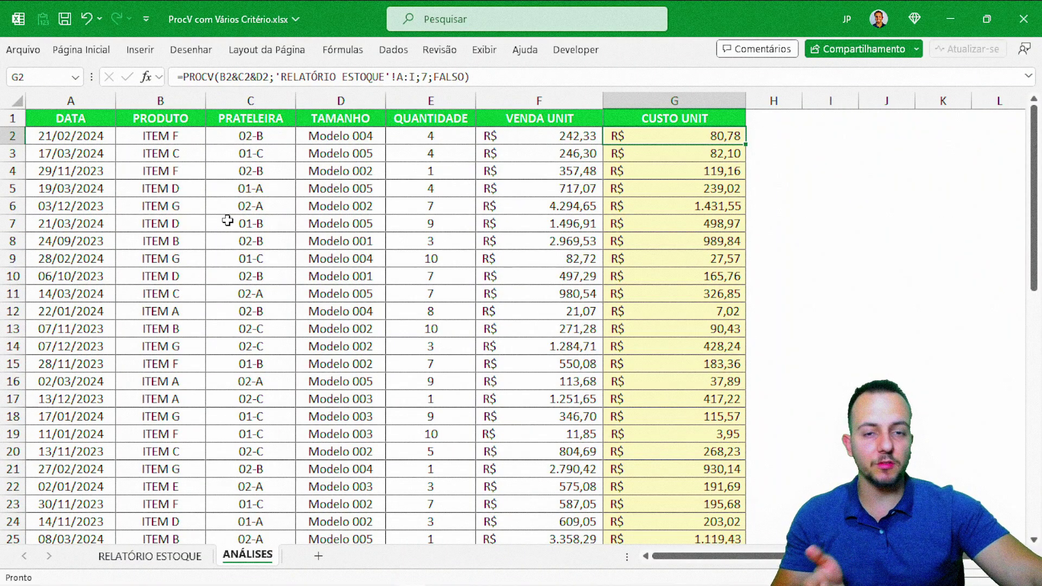